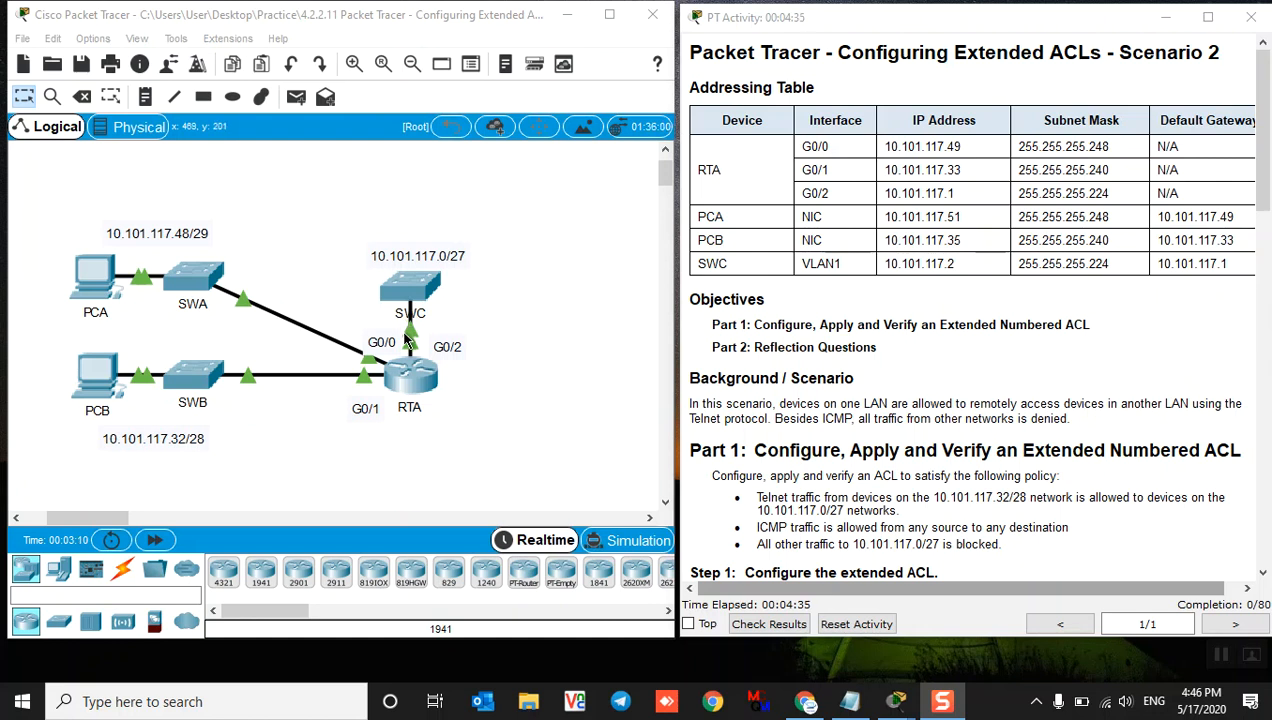
Review the extended ACL instructions and open the command-line interface of router RTA beside them.
scroll(866, 420, "down", 3)
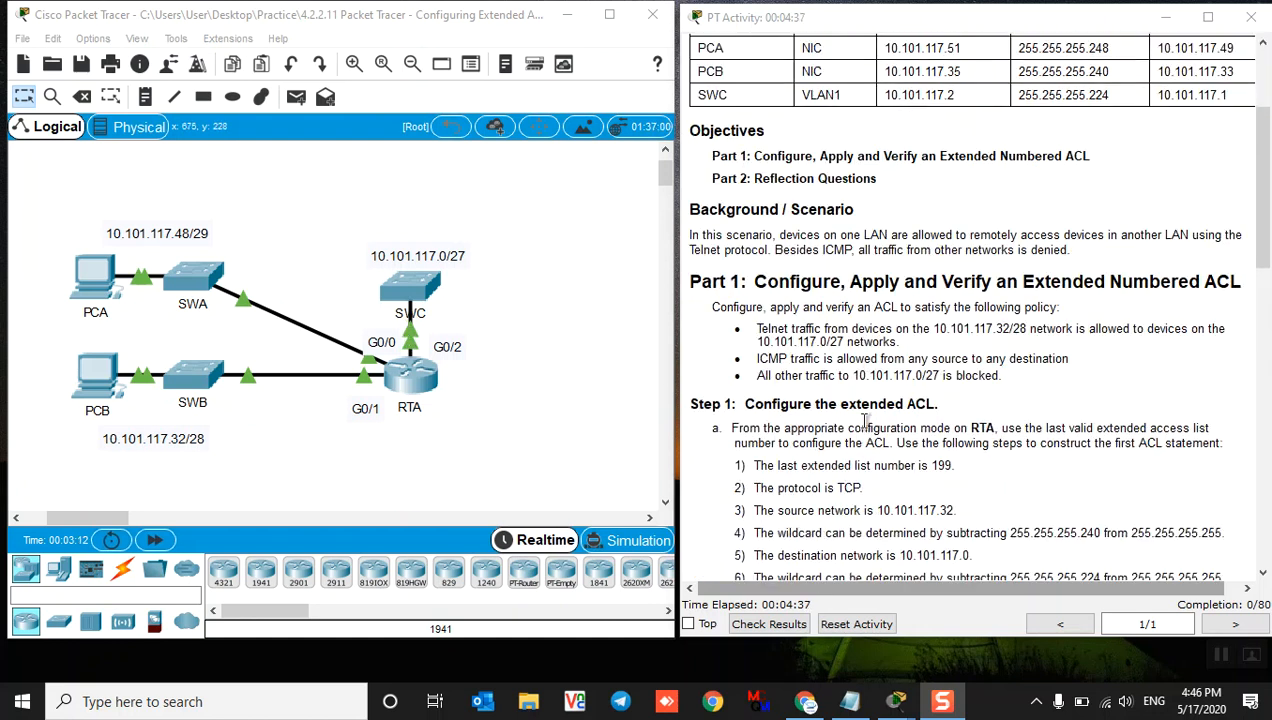
scroll(866, 420, "down", 2)
scroll(872, 418, "down", 2)
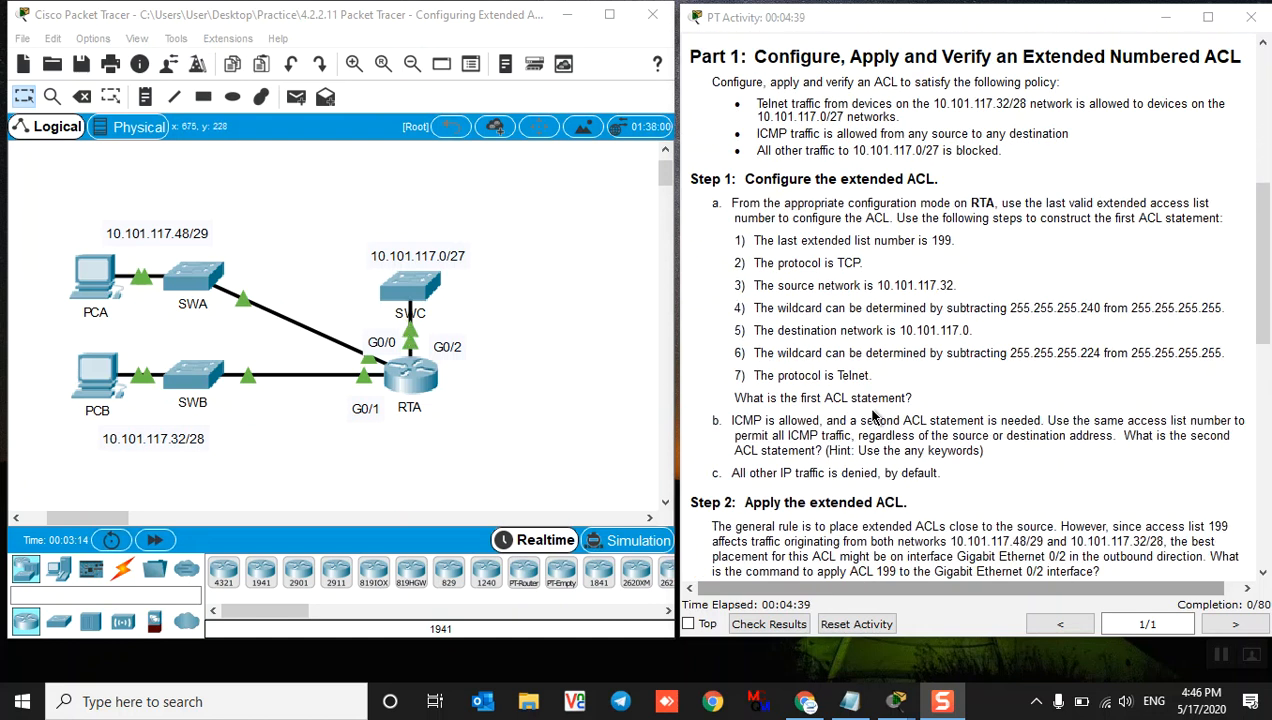
scroll(890, 397, "down", 1)
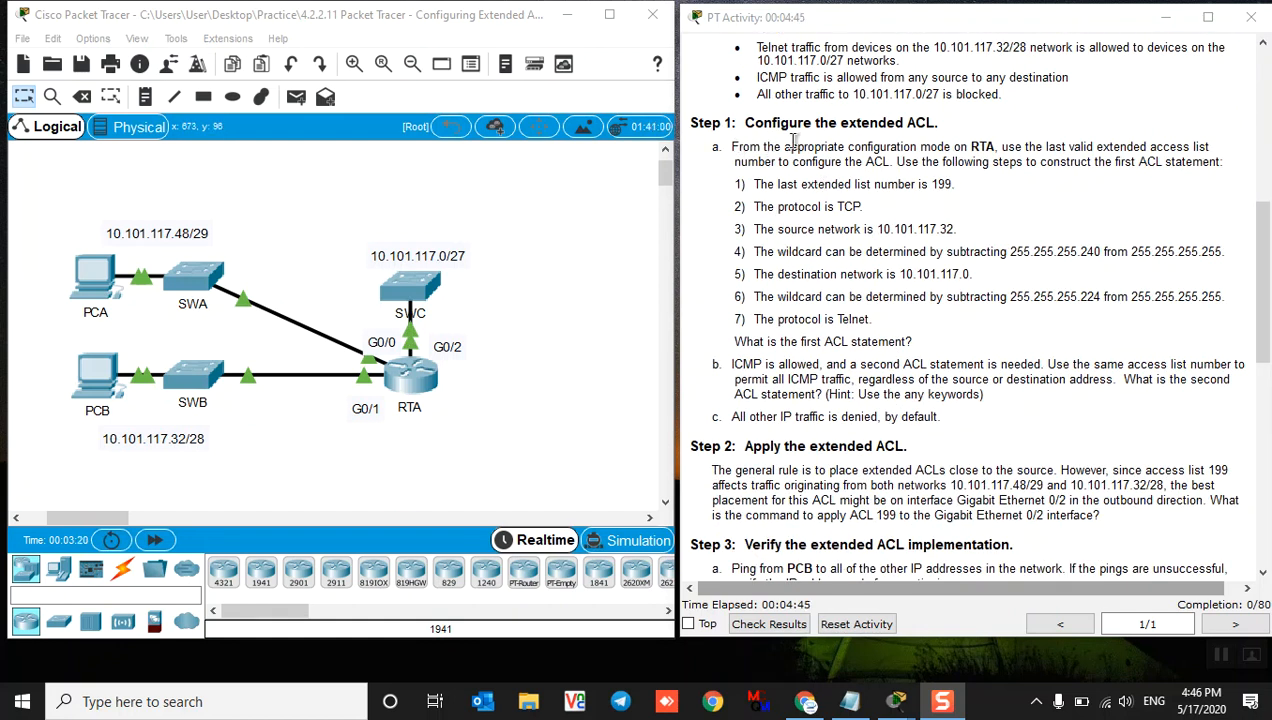
left_click(407, 390)
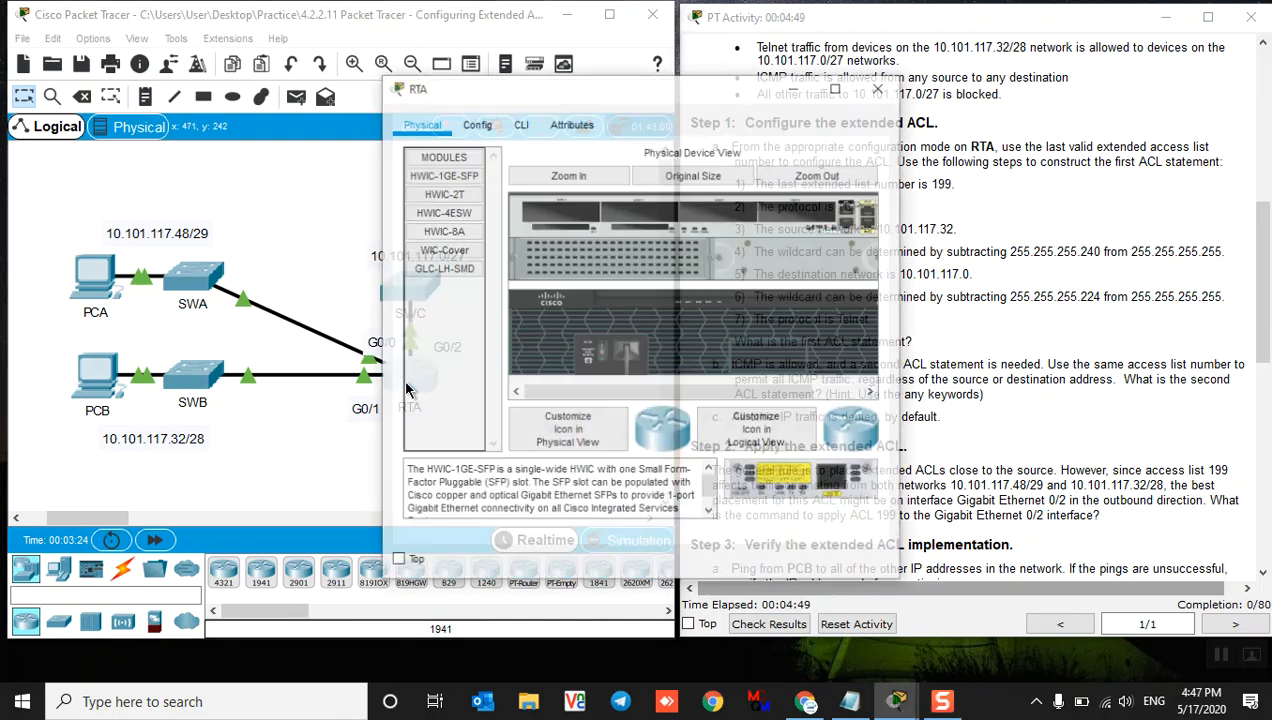
left_click(528, 122)
left_click_drag(609, 88, 295, 38)
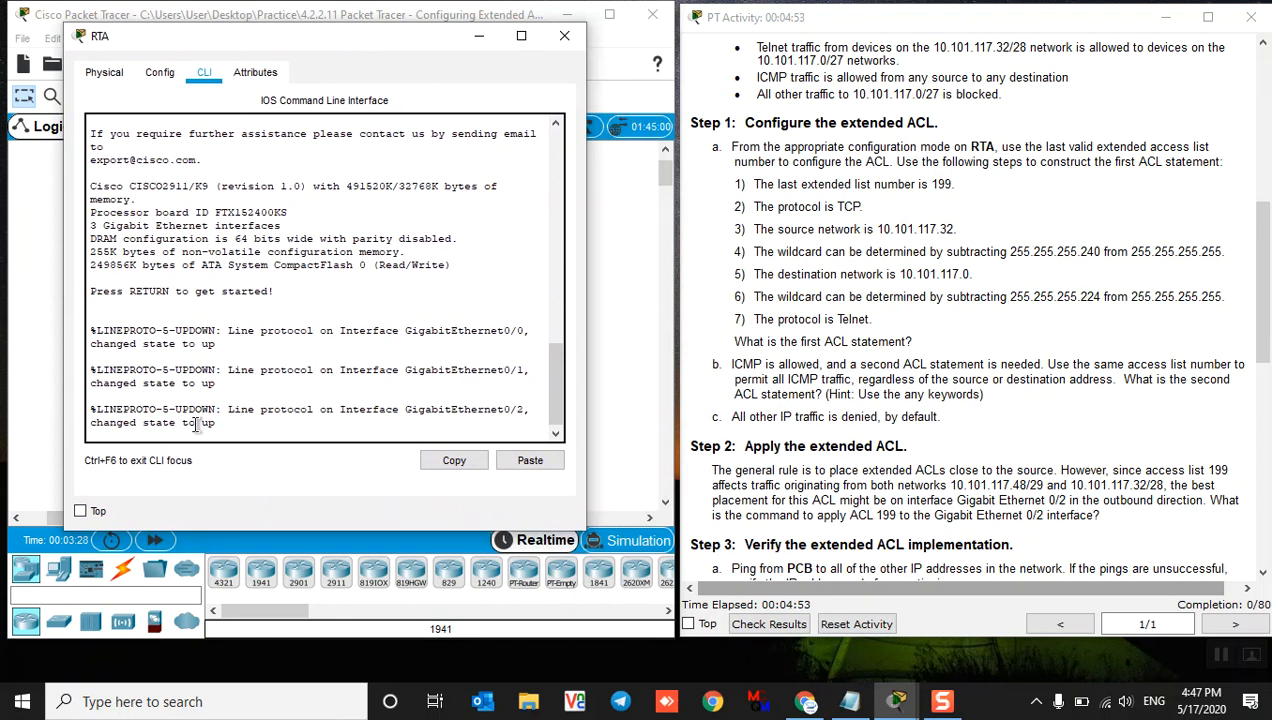
Enter privileged EXEC mode and global configuration mode on RTA.
key("Return")
key("Return")
type("en")
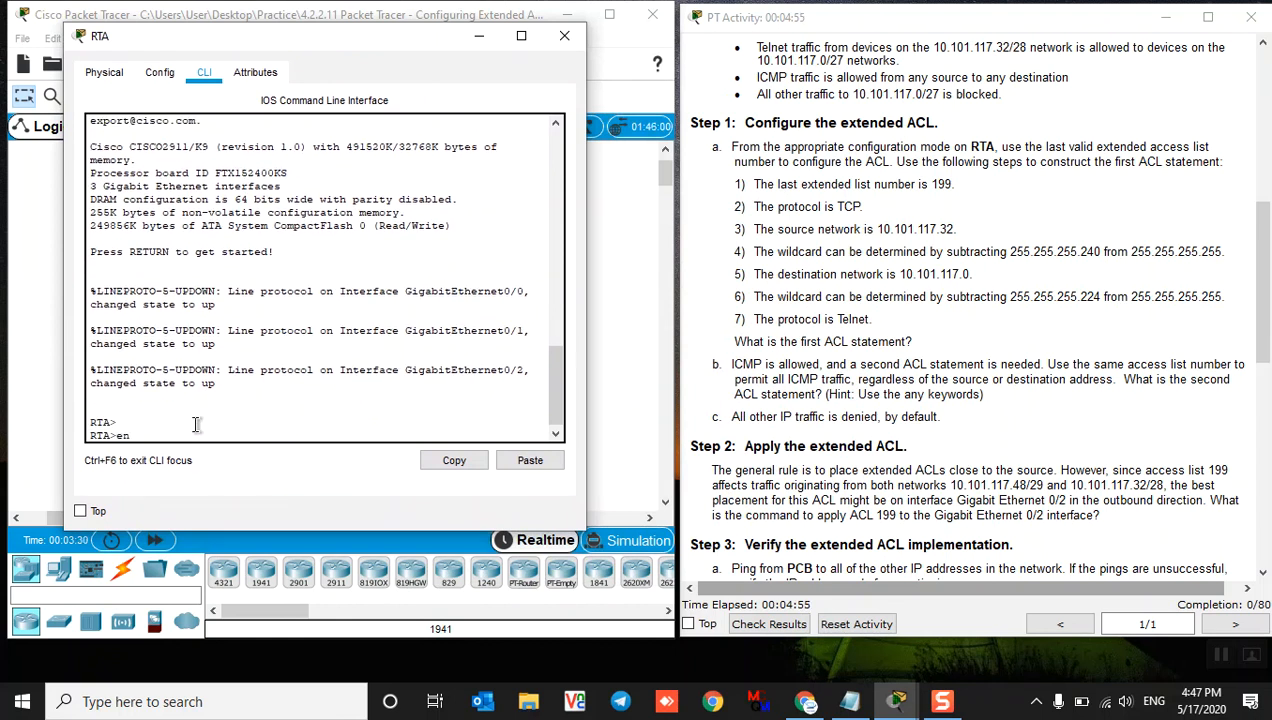
key("Return")
type("conf t")
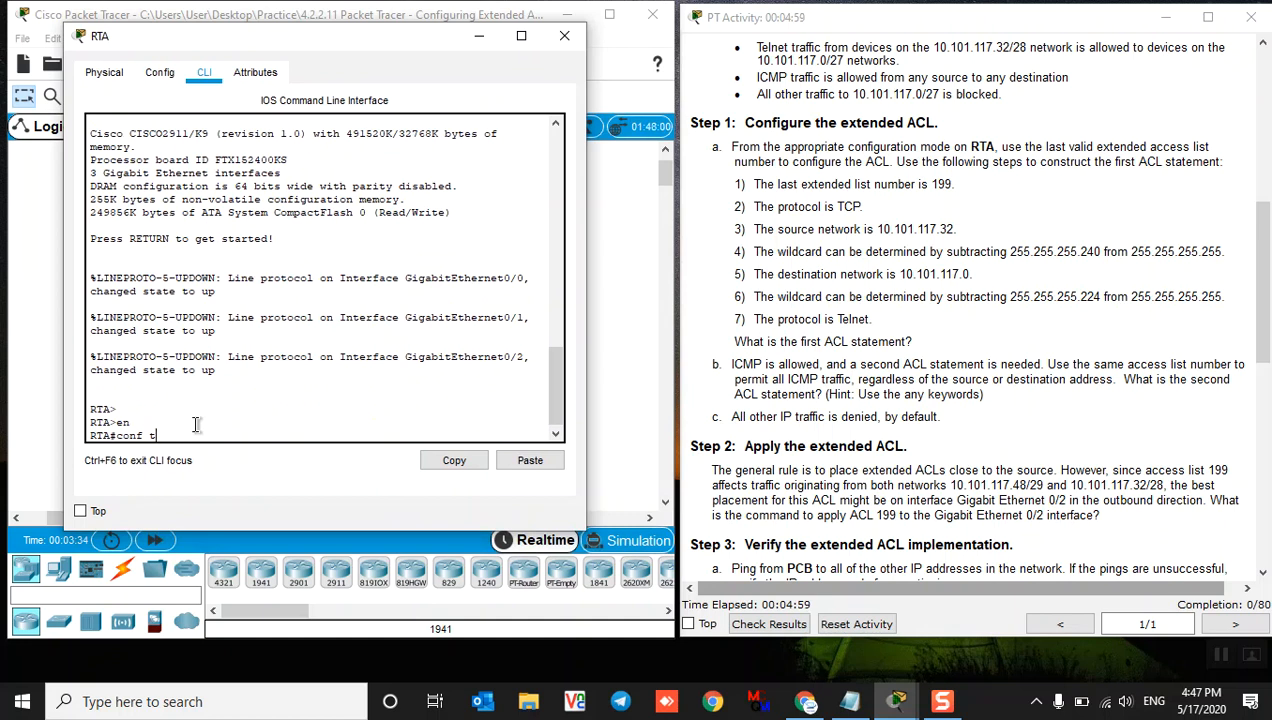
key("Return")
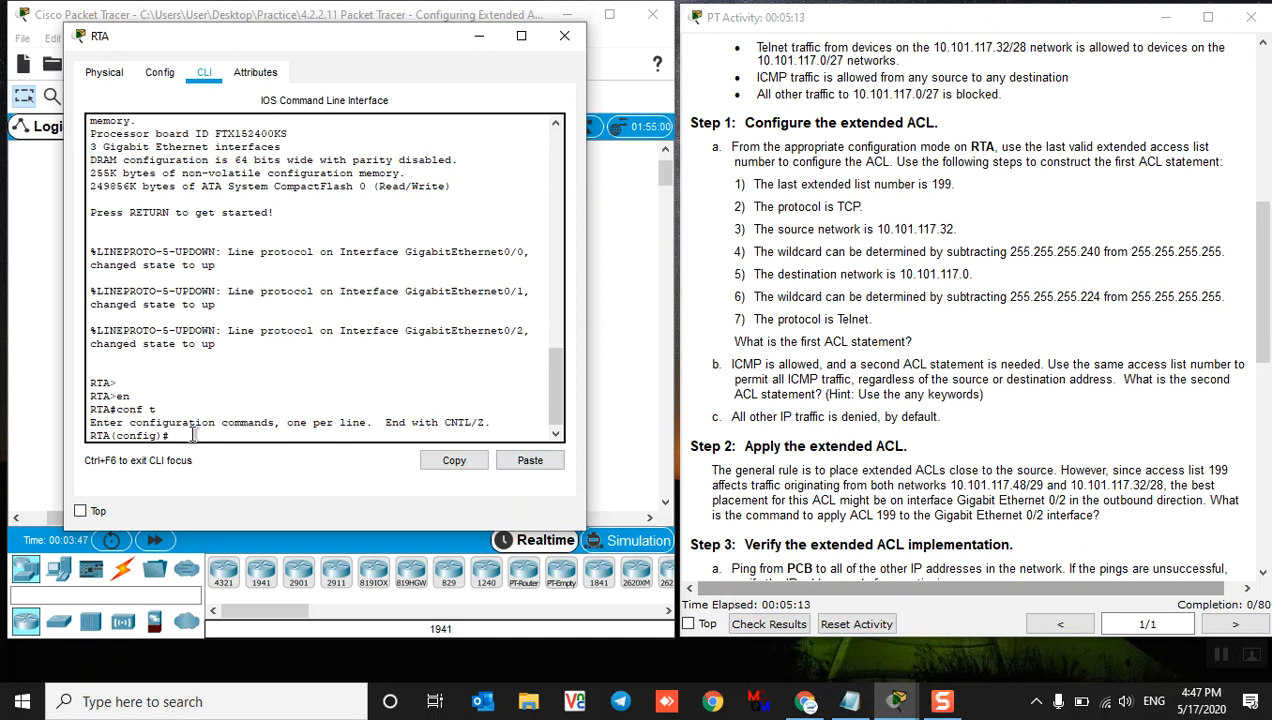
Start an access-list 199 statement on RTA that permits the TCP protocol.
type("cc")
key("Tab")
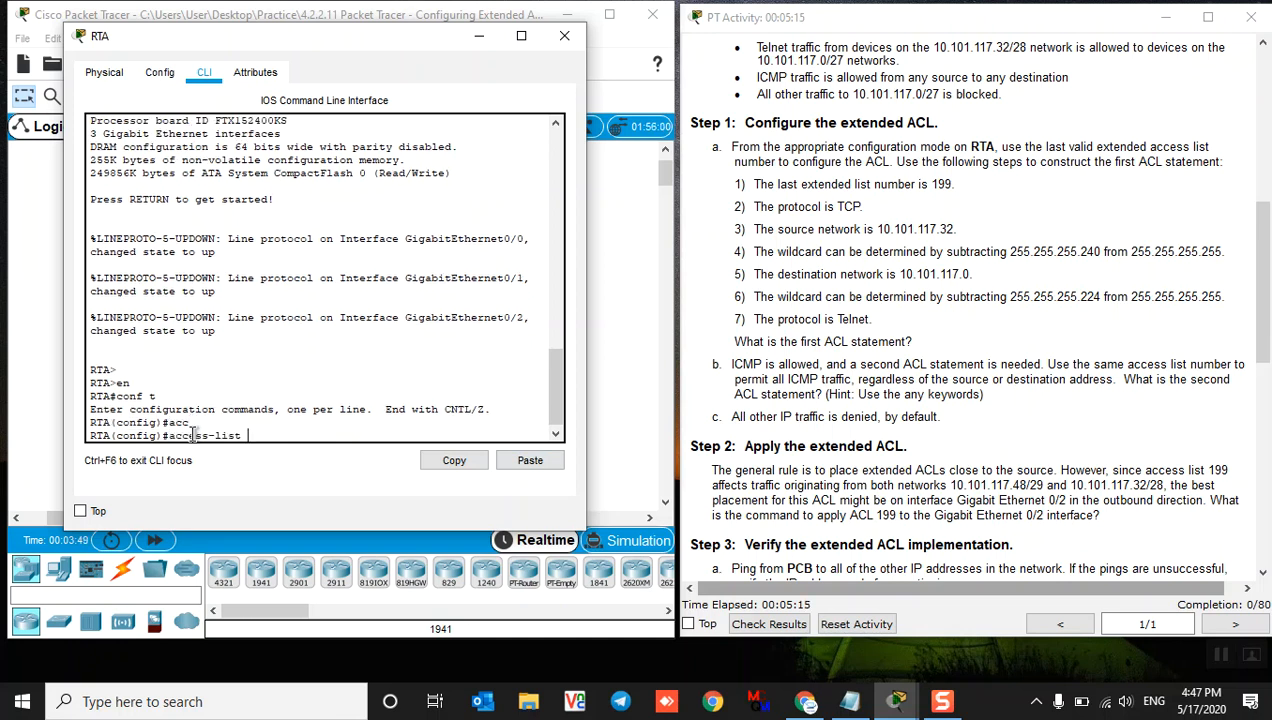
type("199 per")
key("Tab")
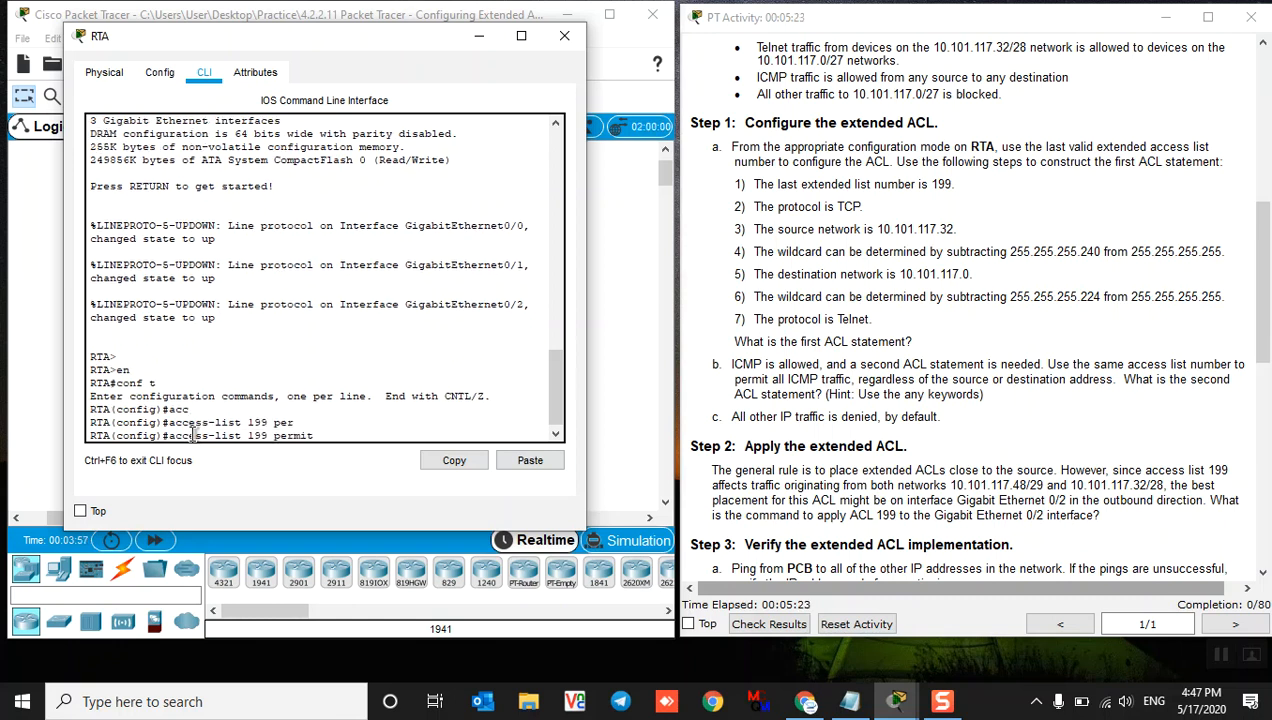
left_click_drag(755, 207, 862, 208)
left_click(350, 440)
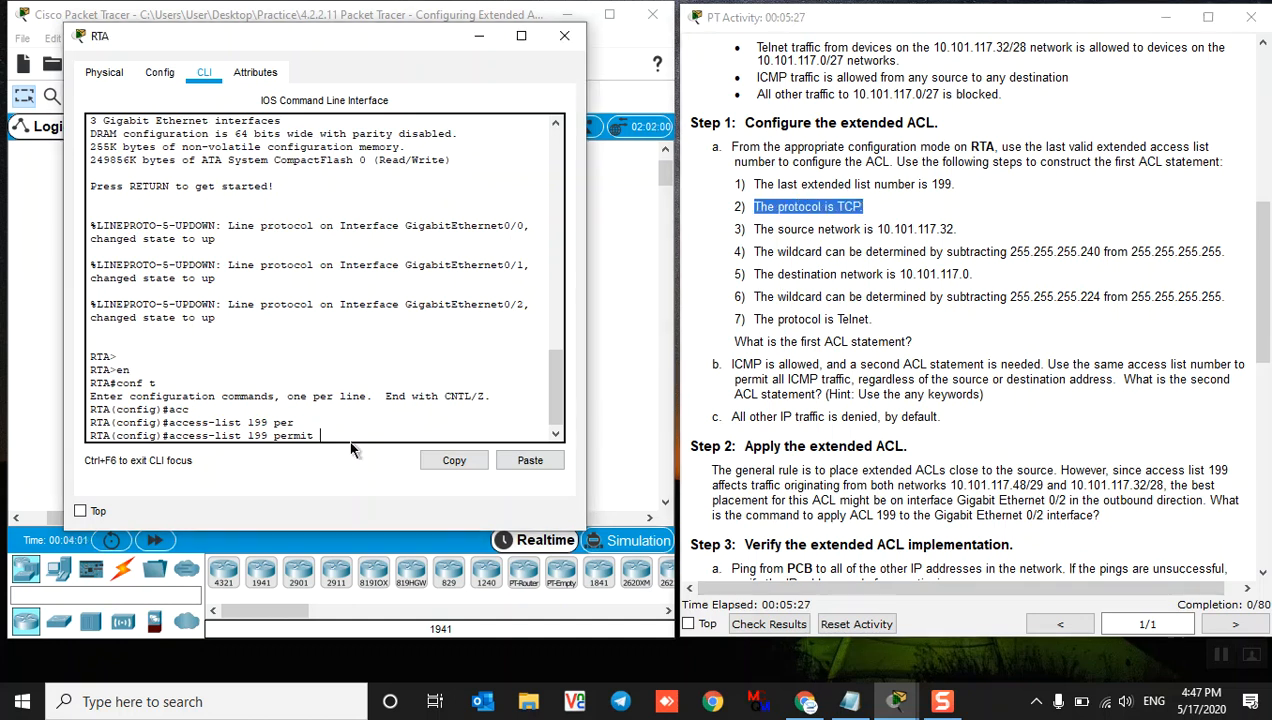
type("tc")
key("Tab")
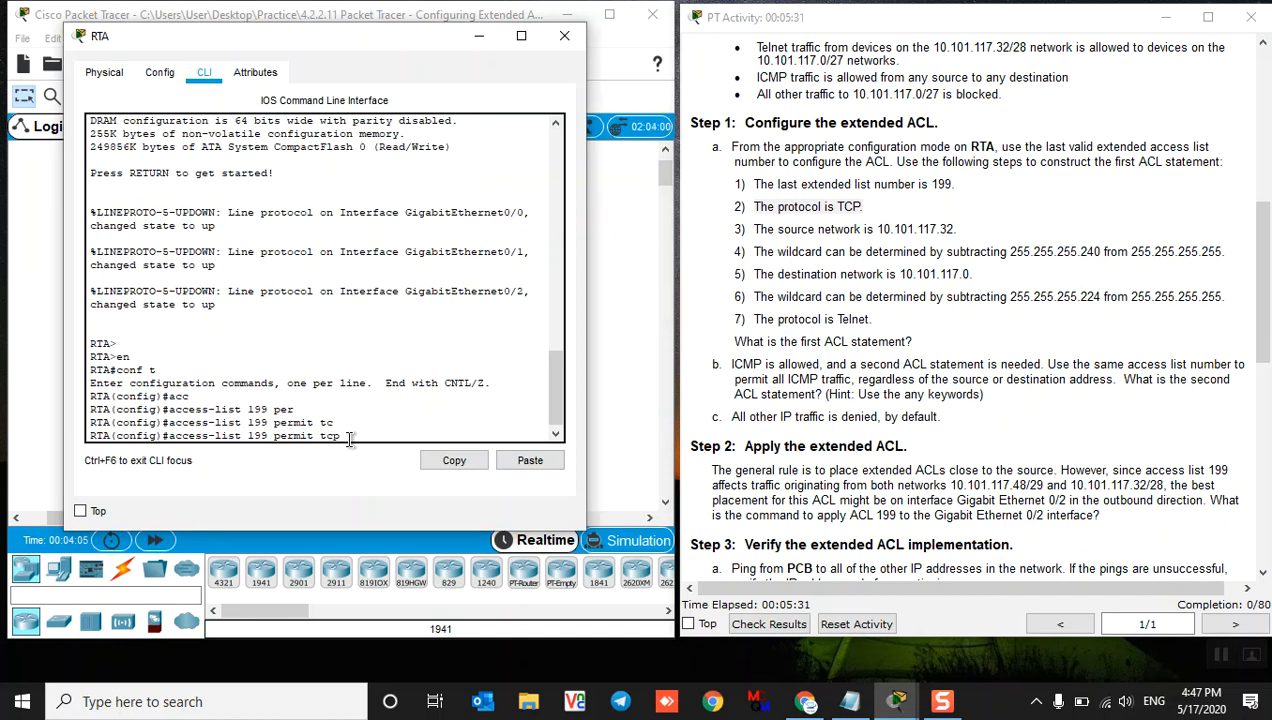
Add the source network 10.101.117.32 with wildcard mask 0.0.0.15 to the TCP permit statement.
left_click_drag(760, 231, 922, 228)
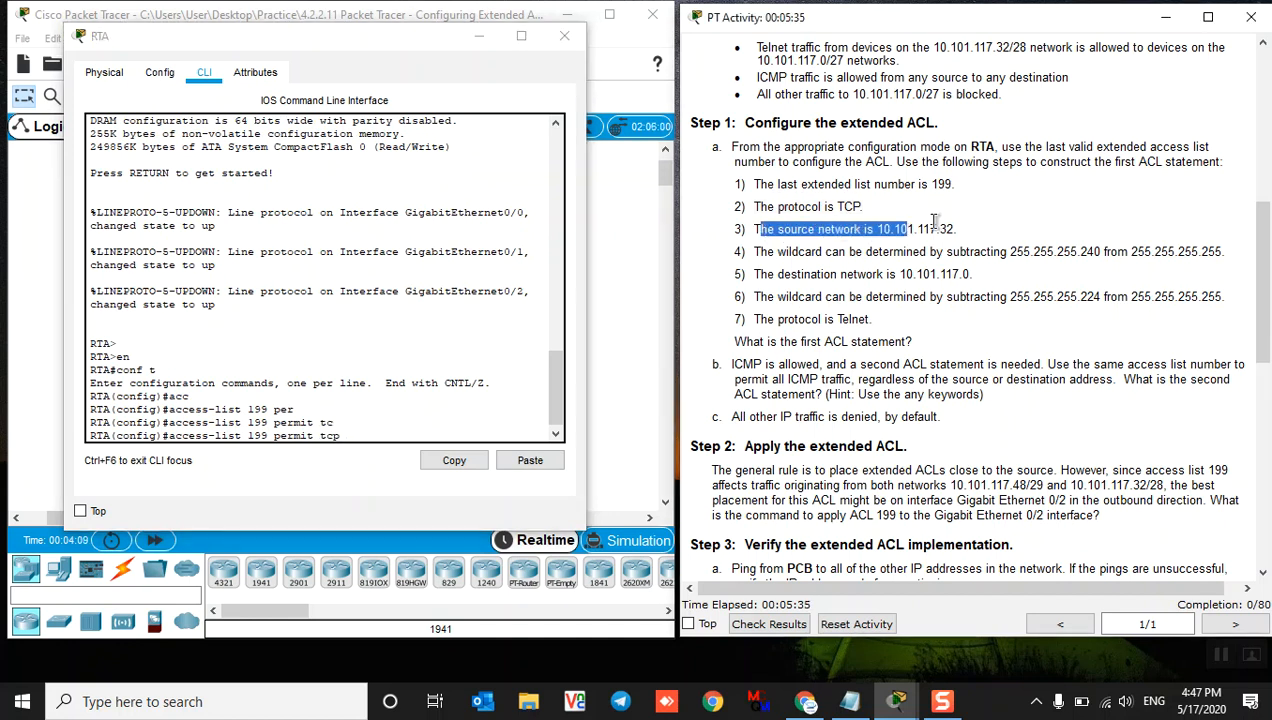
left_click(944, 228)
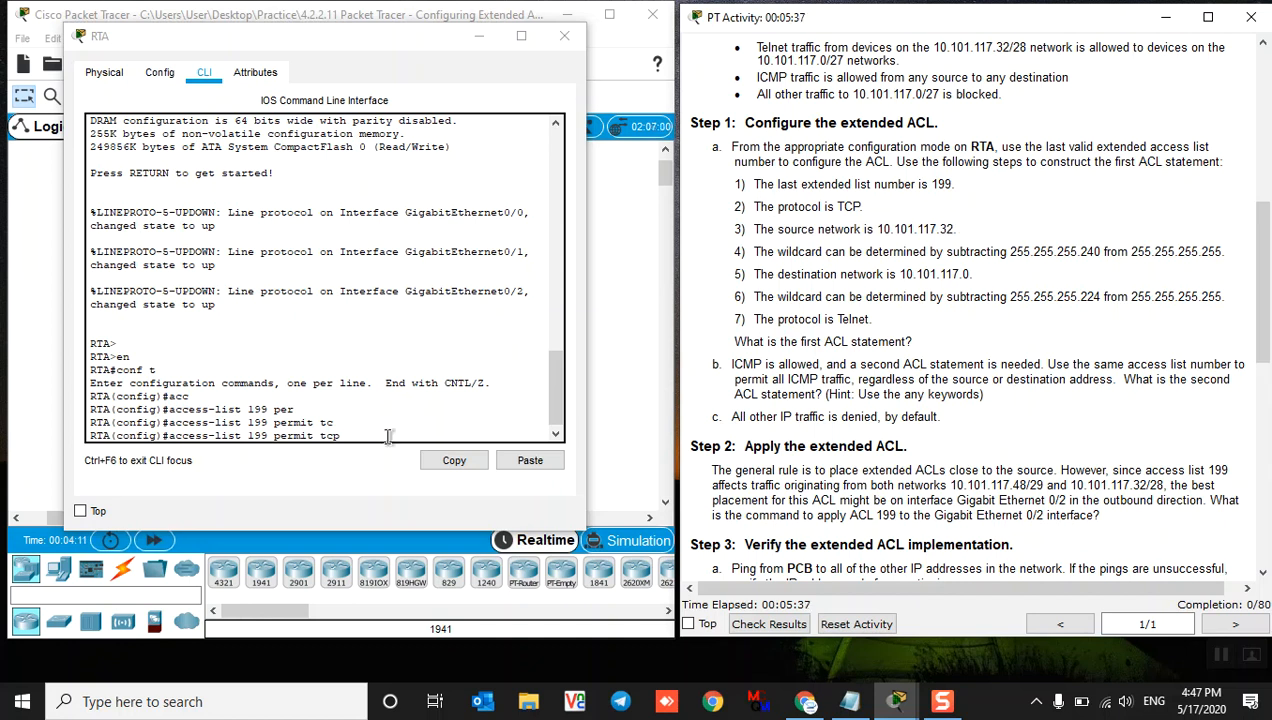
left_click(355, 437)
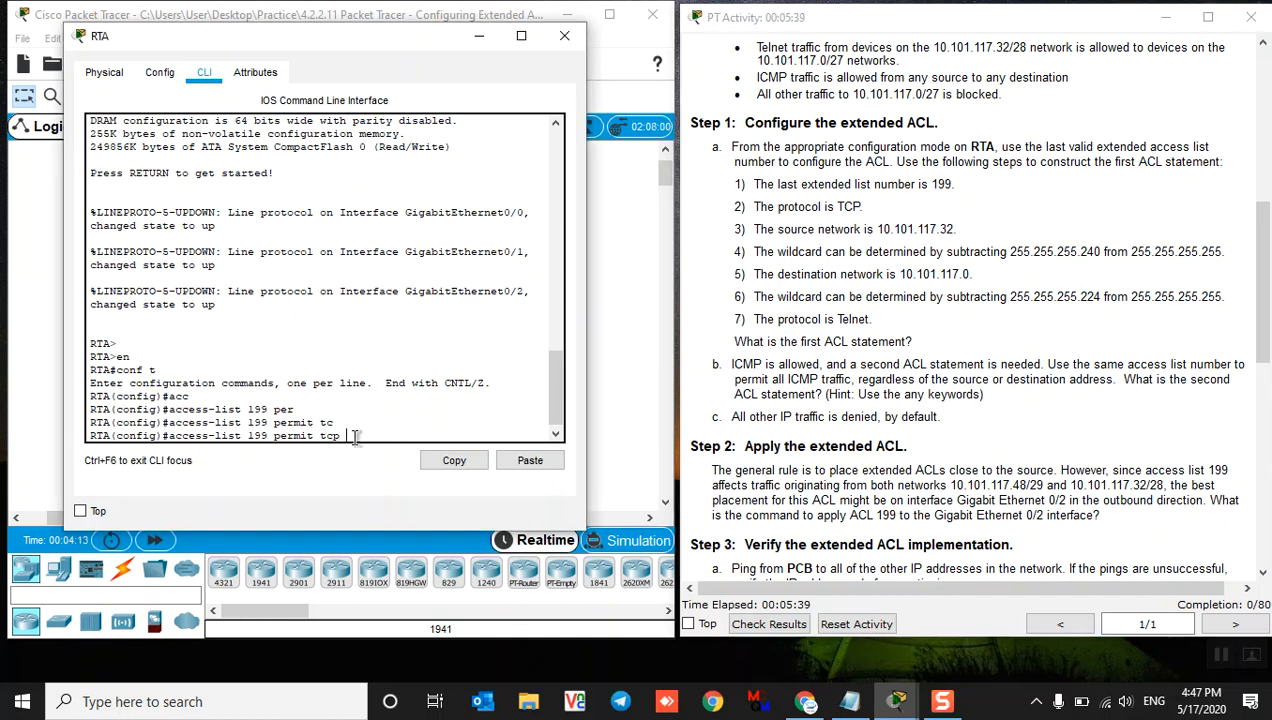
type("10.101.117.32")
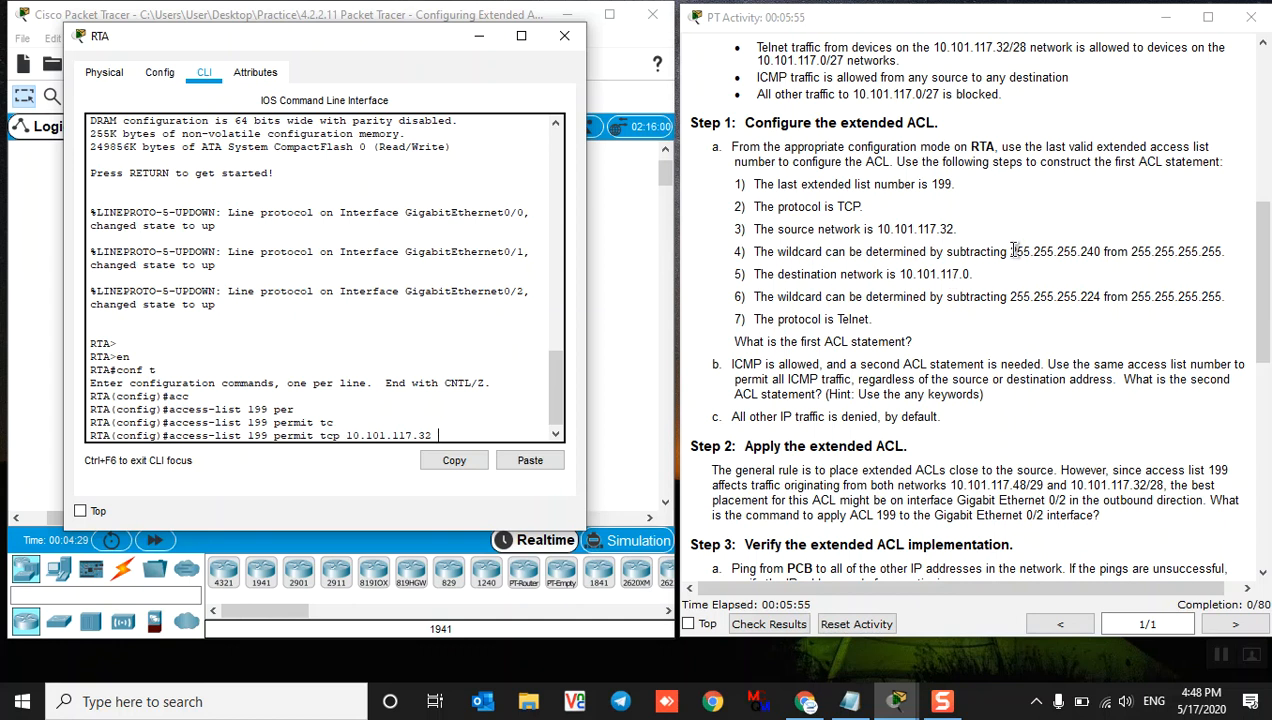
left_click_drag(1131, 251, 1215, 265)
left_click_drag(1010, 251, 1080, 251)
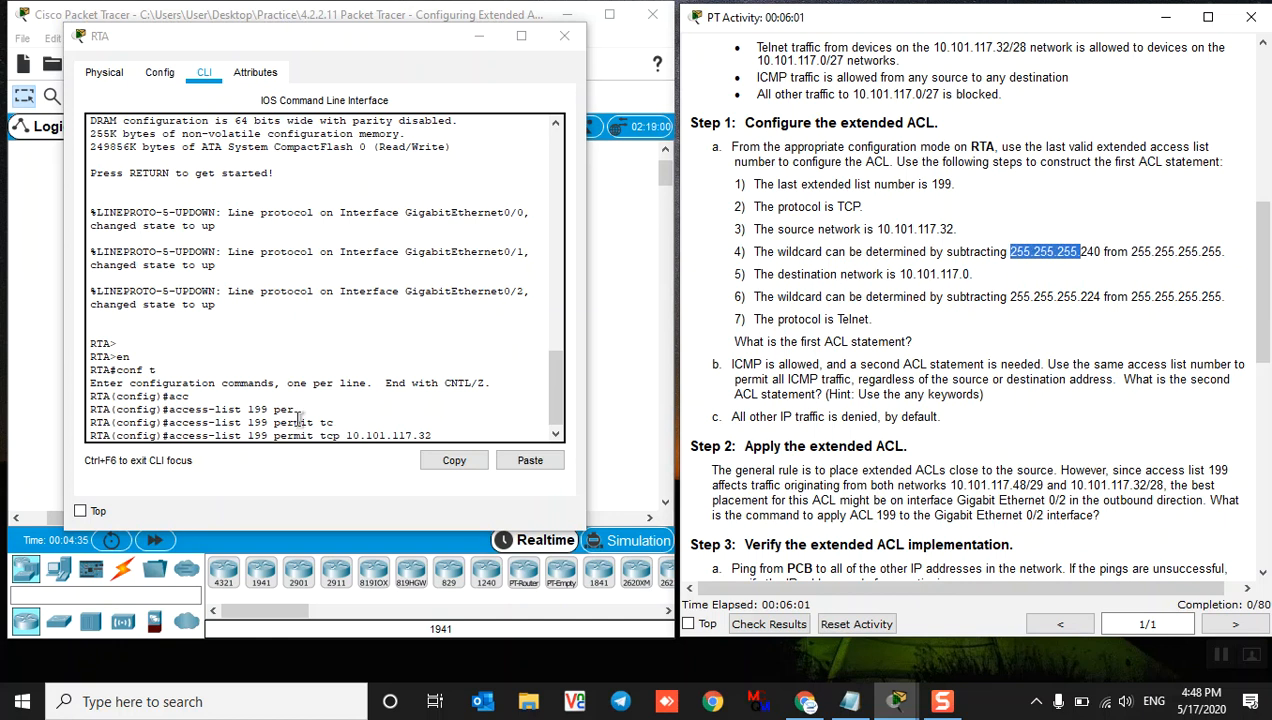
left_click(435, 431)
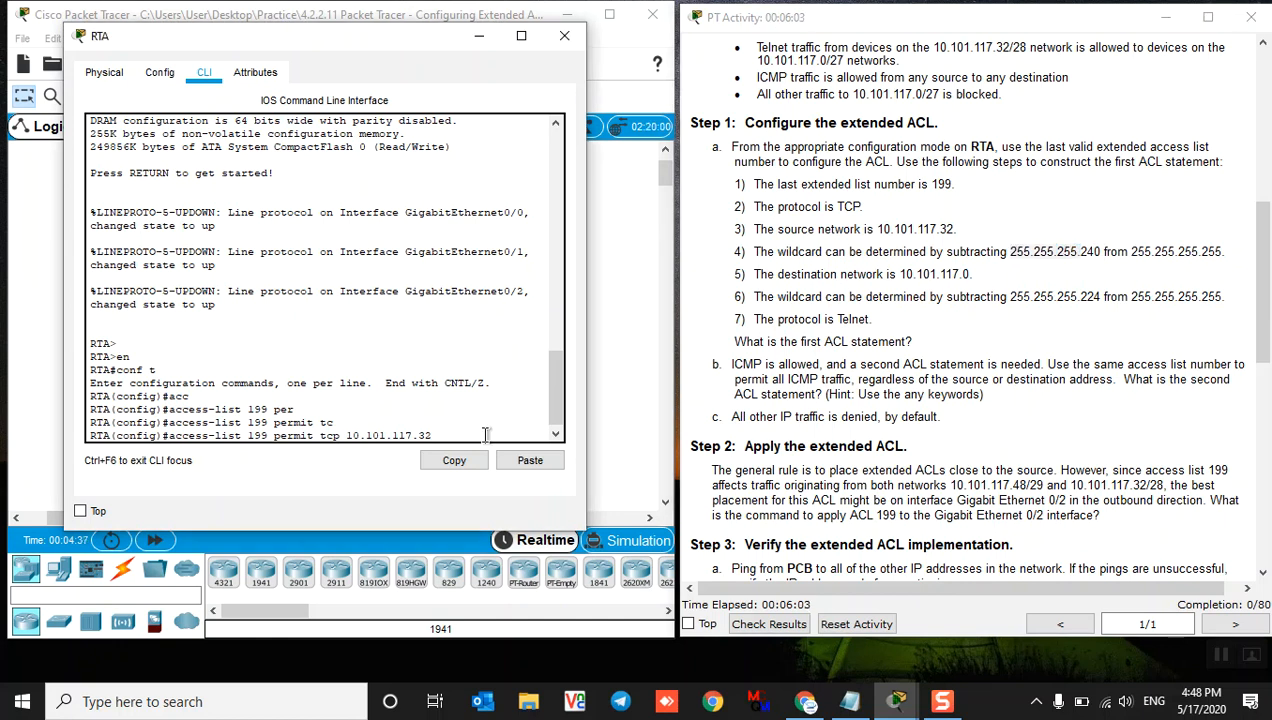
type("0.0")
type(".0.")
type("1")
type("5")
Complete the TCP statement with destination 10.101.117.0, wildcard 0.0.0.31 and eq telnet, and submit it.
type("10.101.")
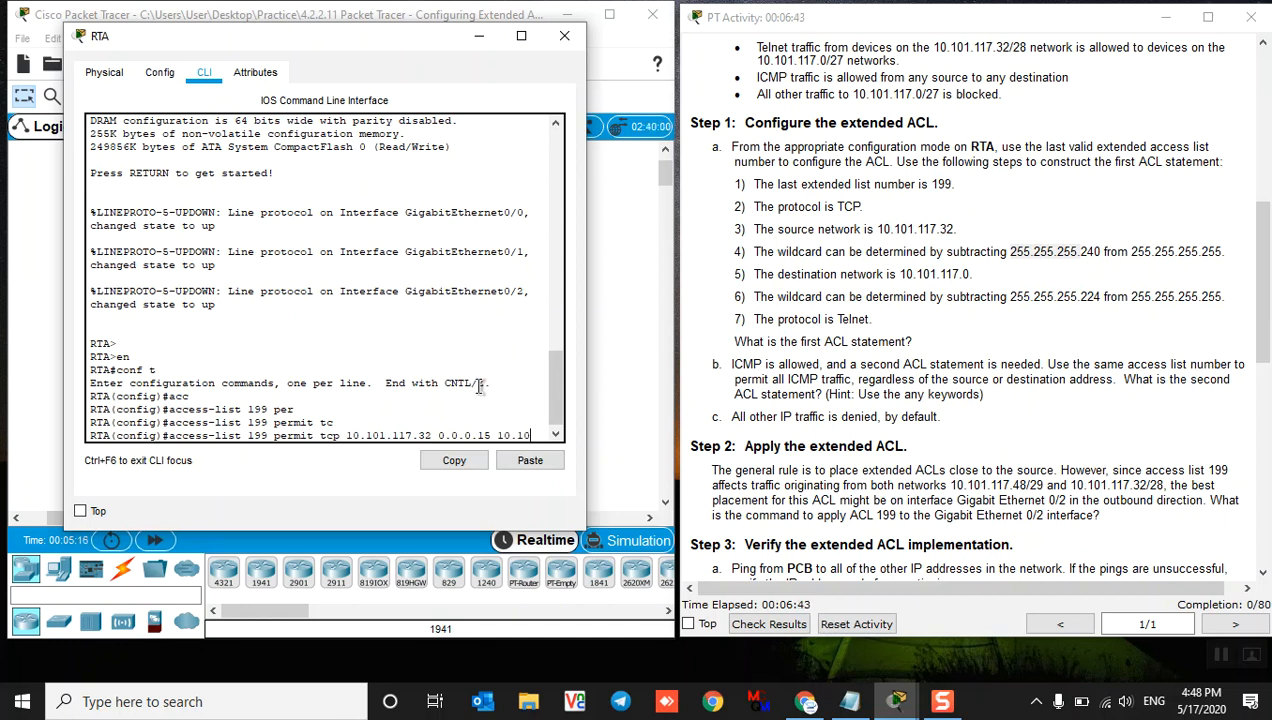
type("117")
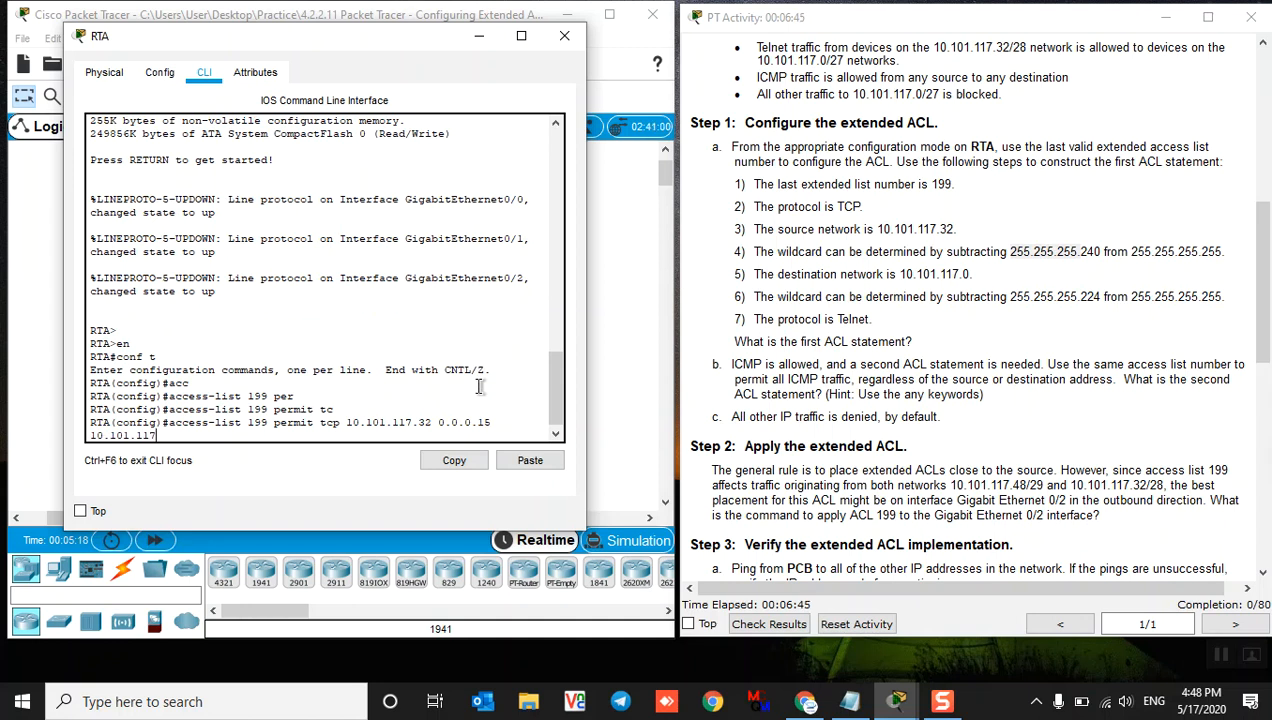
type(".0")
type("0.0")
key("BackSpace")
type("0.0.31")
type("eq te")
key("Tab")
key("Return")
key("Return")
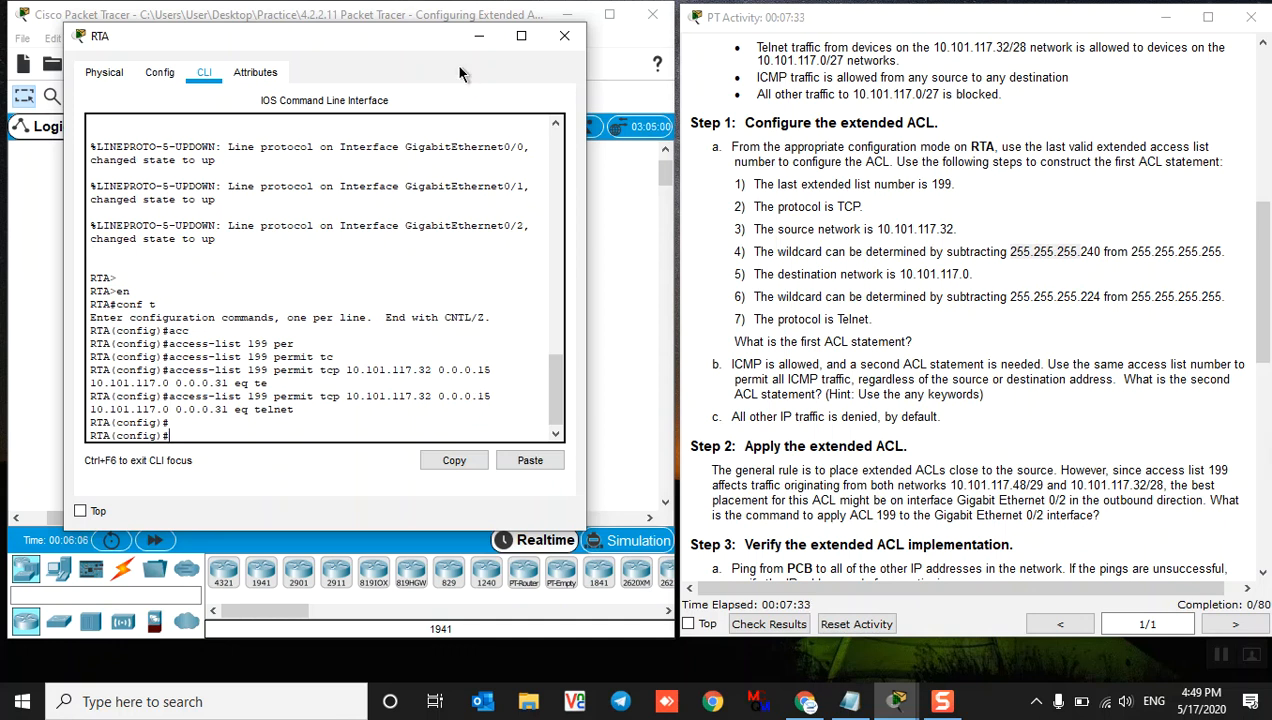
left_click(479, 35)
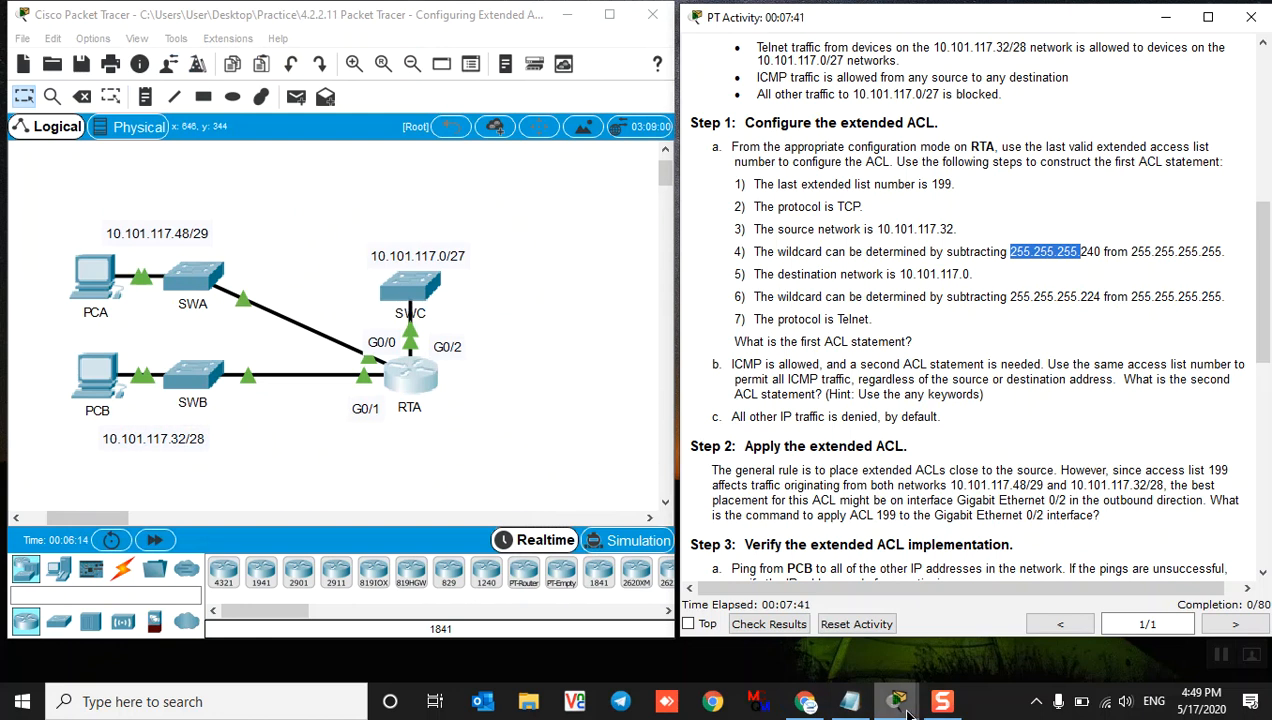
mouse_move(905, 705)
left_click(980, 646)
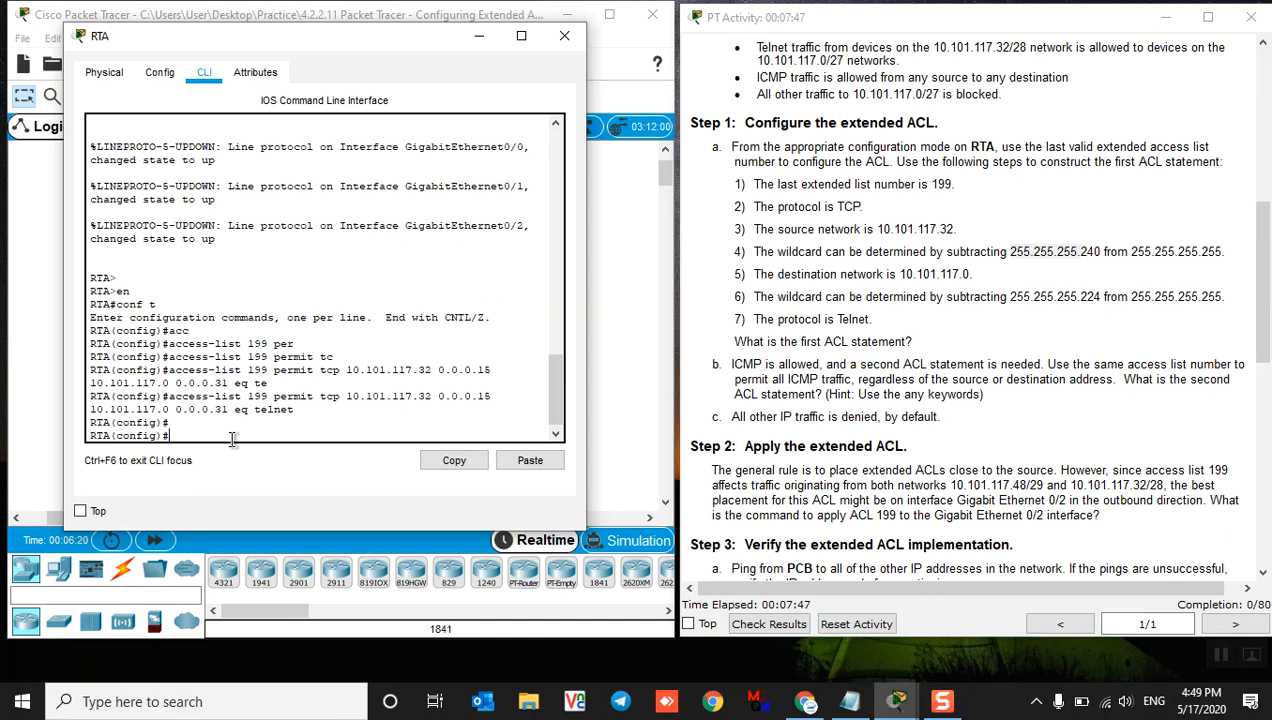
Start a second access-list 199 statement on RTA that permits the ICMP protocol.
type("acc")
key("Tab")
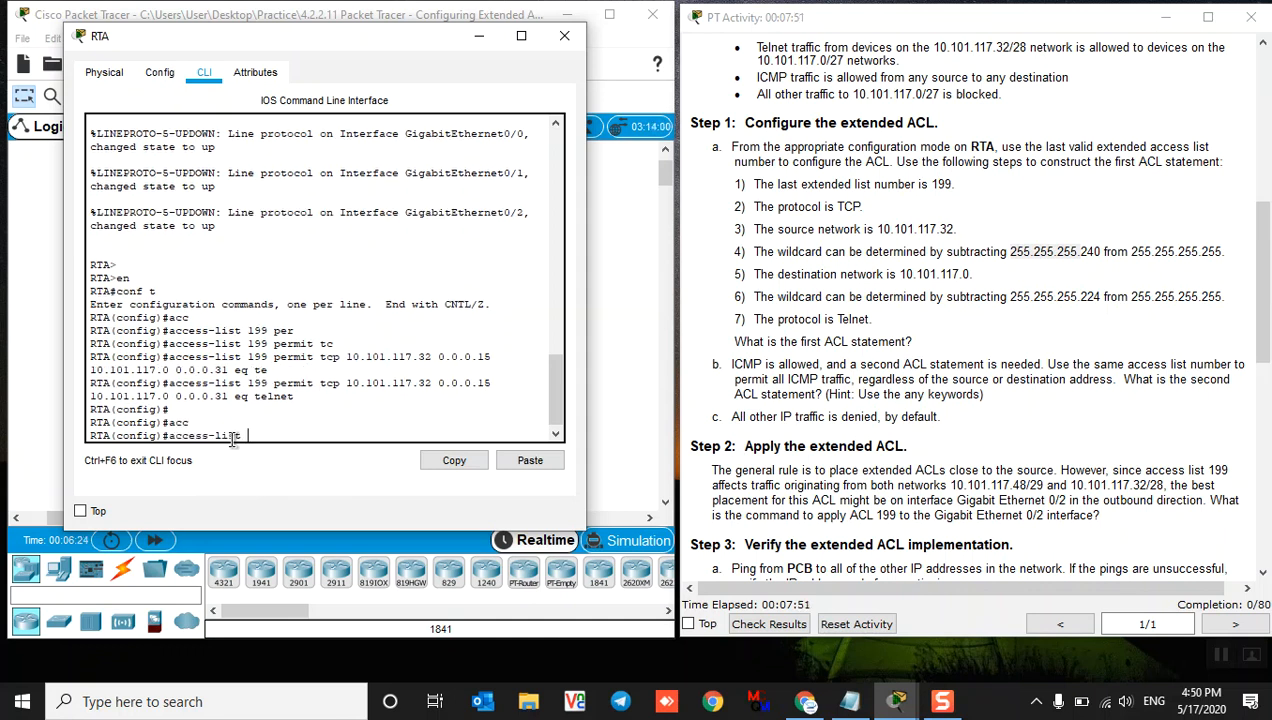
type("199 pre")
key("Tab")
key("BackSpace")
key("BackSpace")
type("er")
key("Tab")
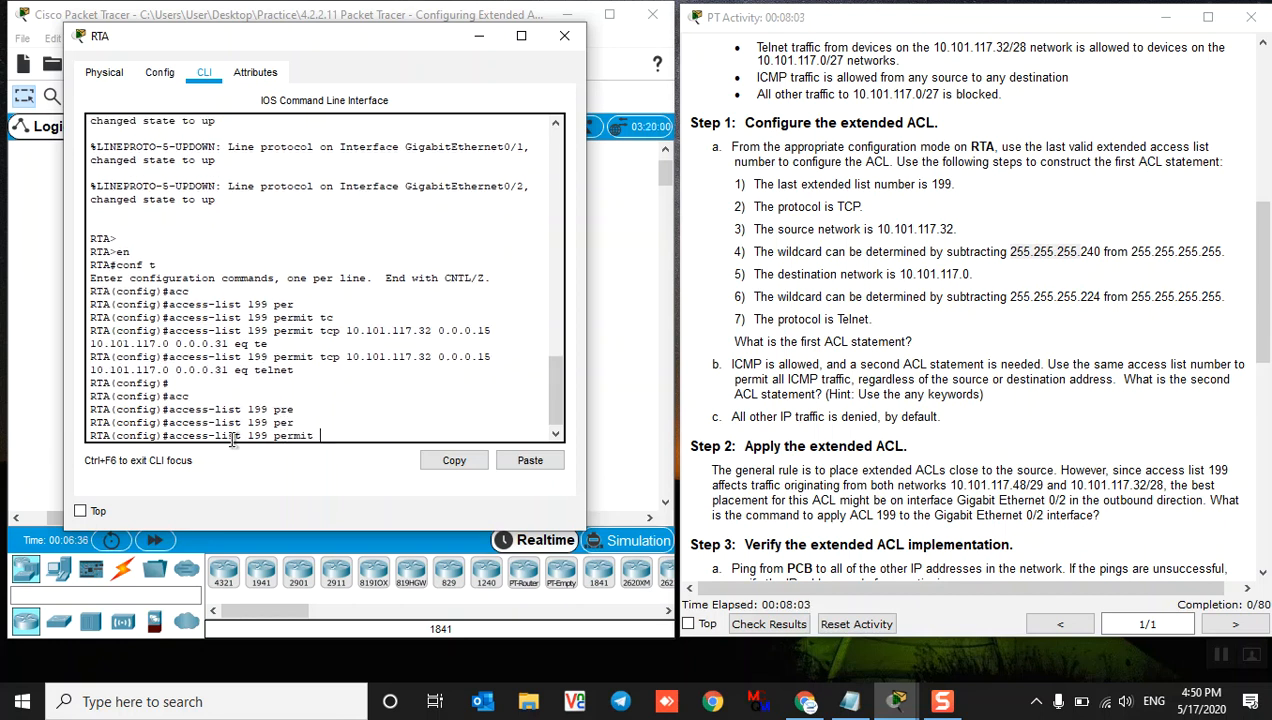
type("ic")
key("Tab")
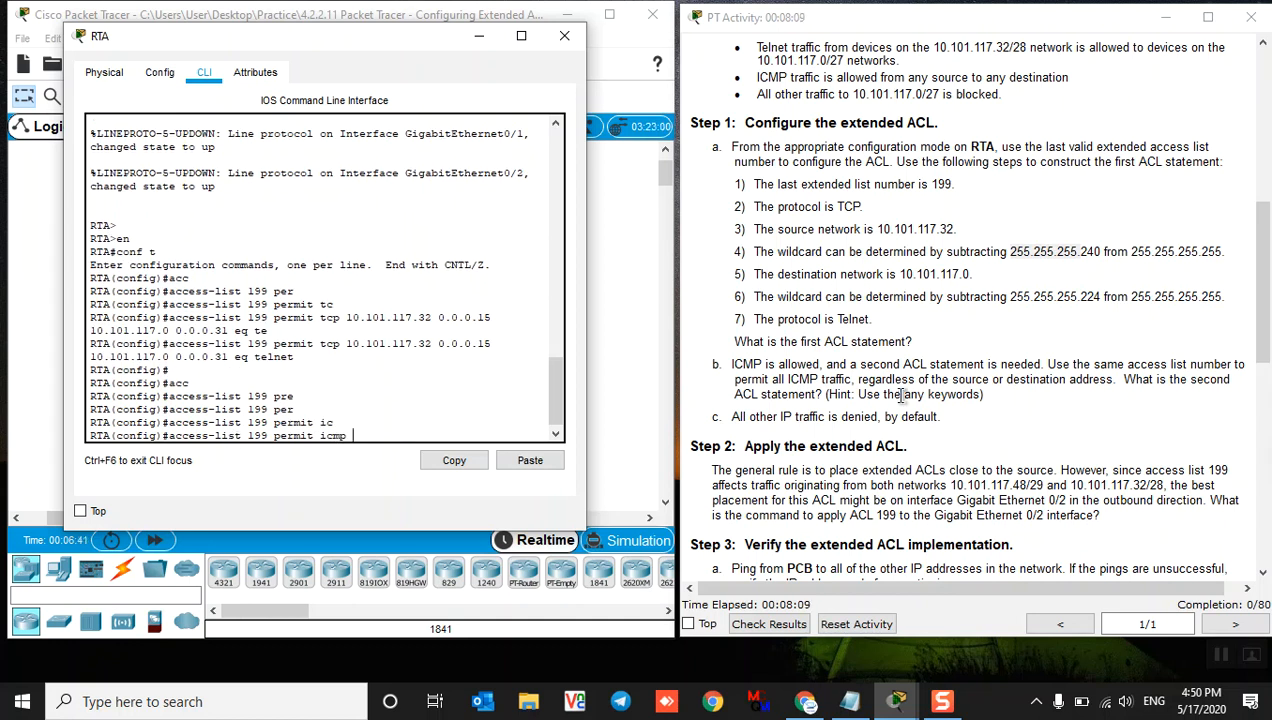
Complete the ICMP permit statement with any source and any destination, and submit it.
left_click_drag(904, 396, 928, 398)
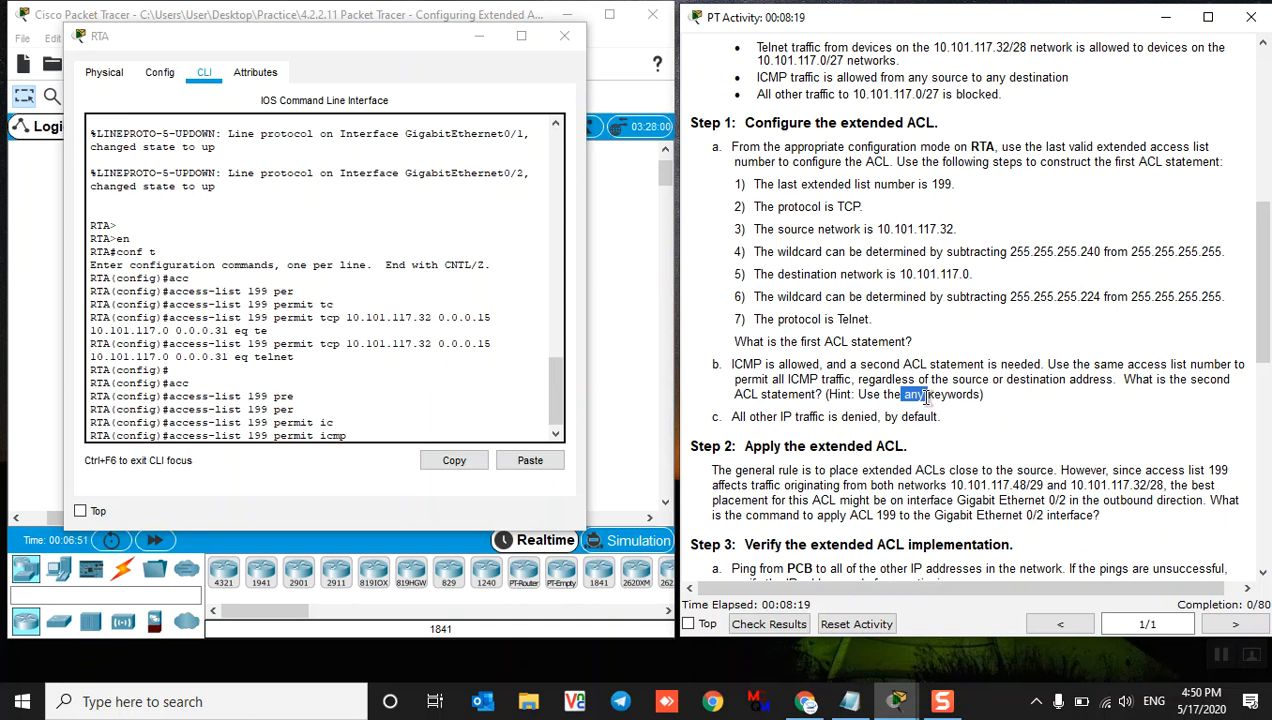
left_click(358, 436)
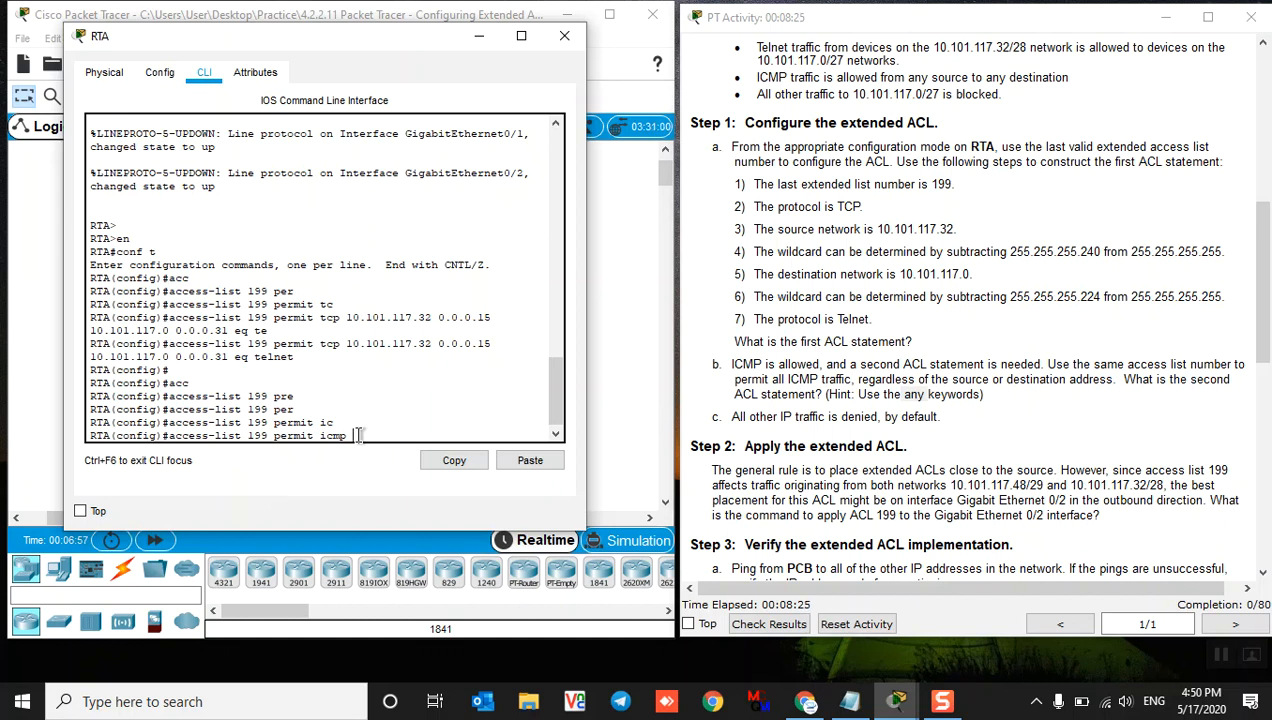
type("an")
key("Tab")
type("an")
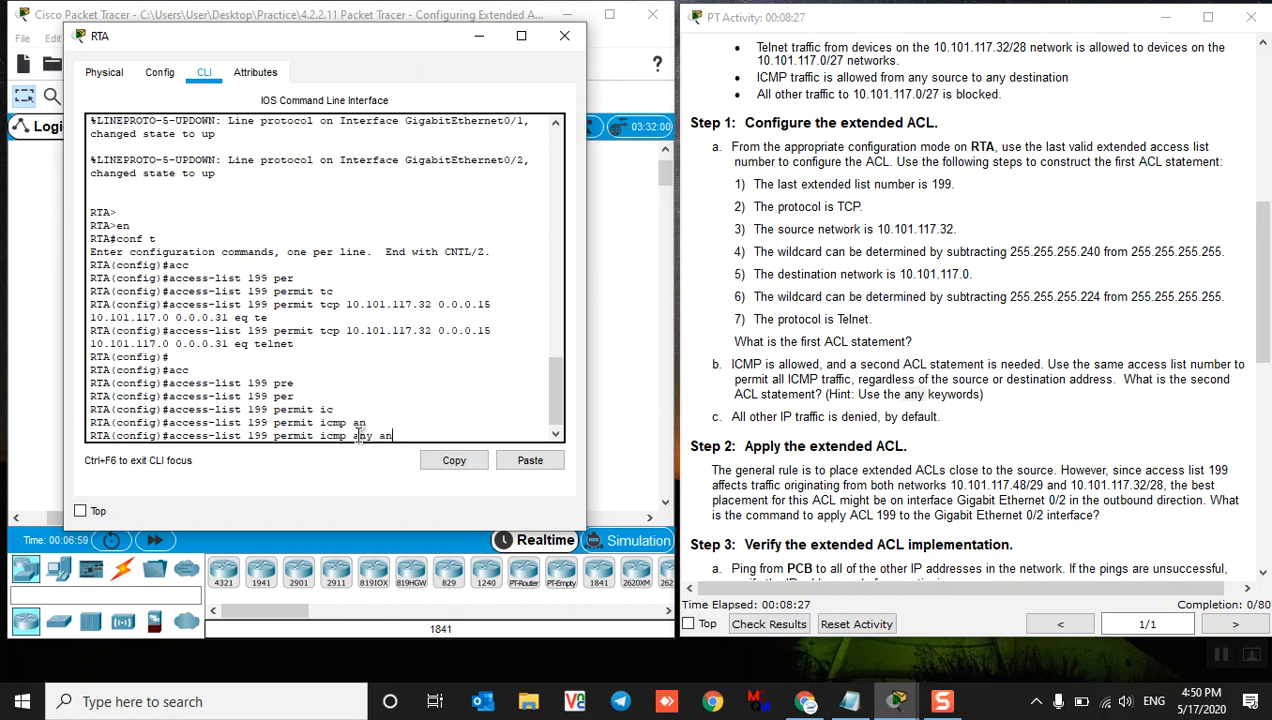
key("Tab")
key("Return")
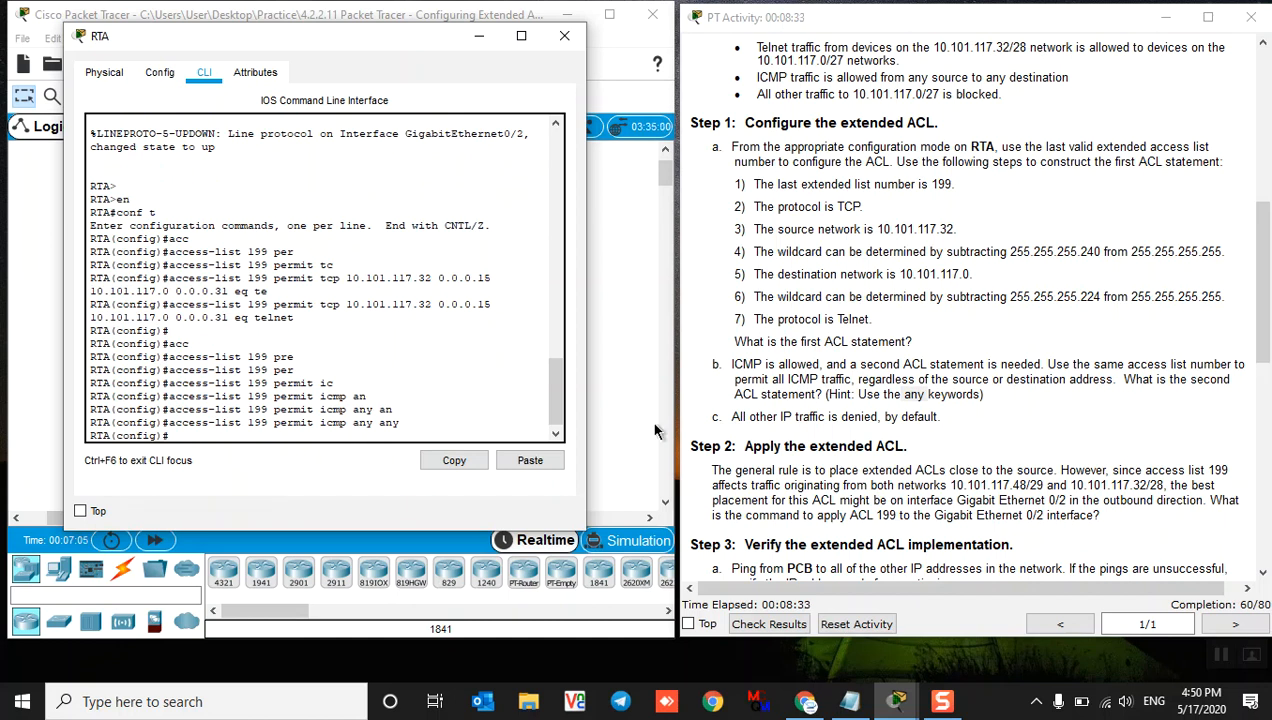
Following the activity's Step 2, enter interface configuration mode for gi0/2 on RTA.
scroll(794, 412, "down", 3)
left_click_drag(745, 283, 912, 279)
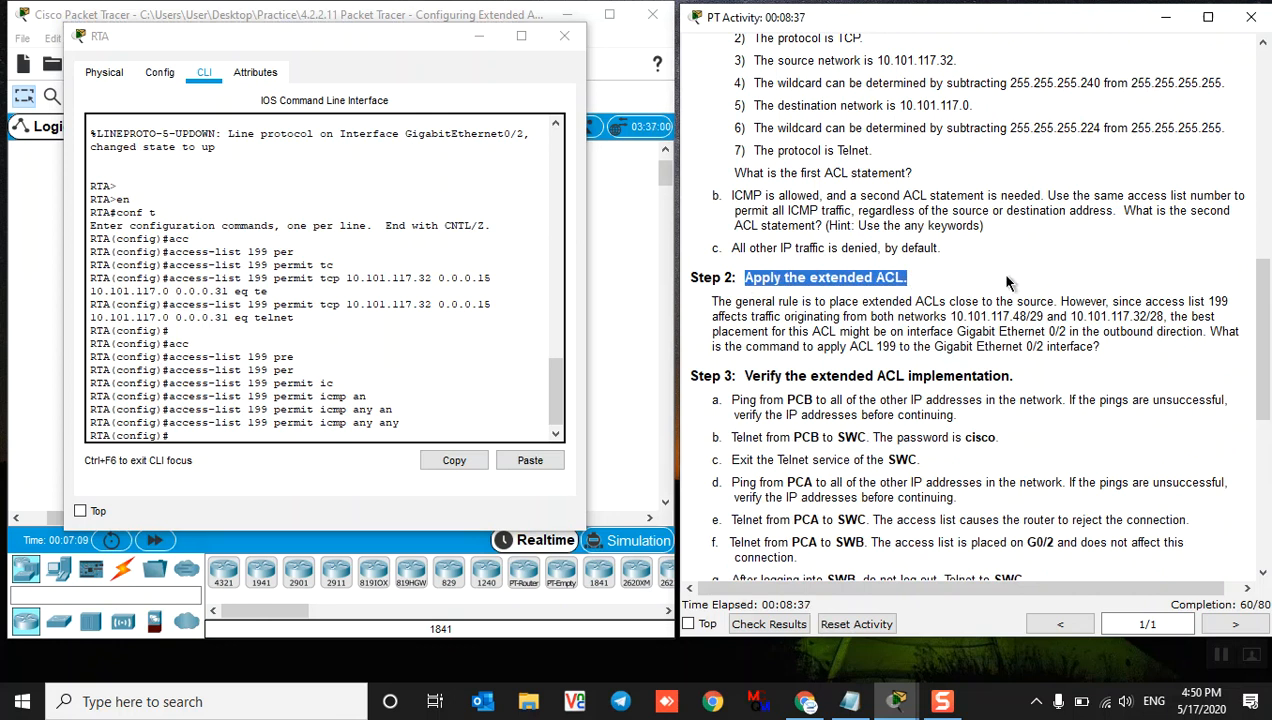
left_click(945, 288)
scroll(847, 327, "down", 1)
scroll(847, 327, "down", 1)
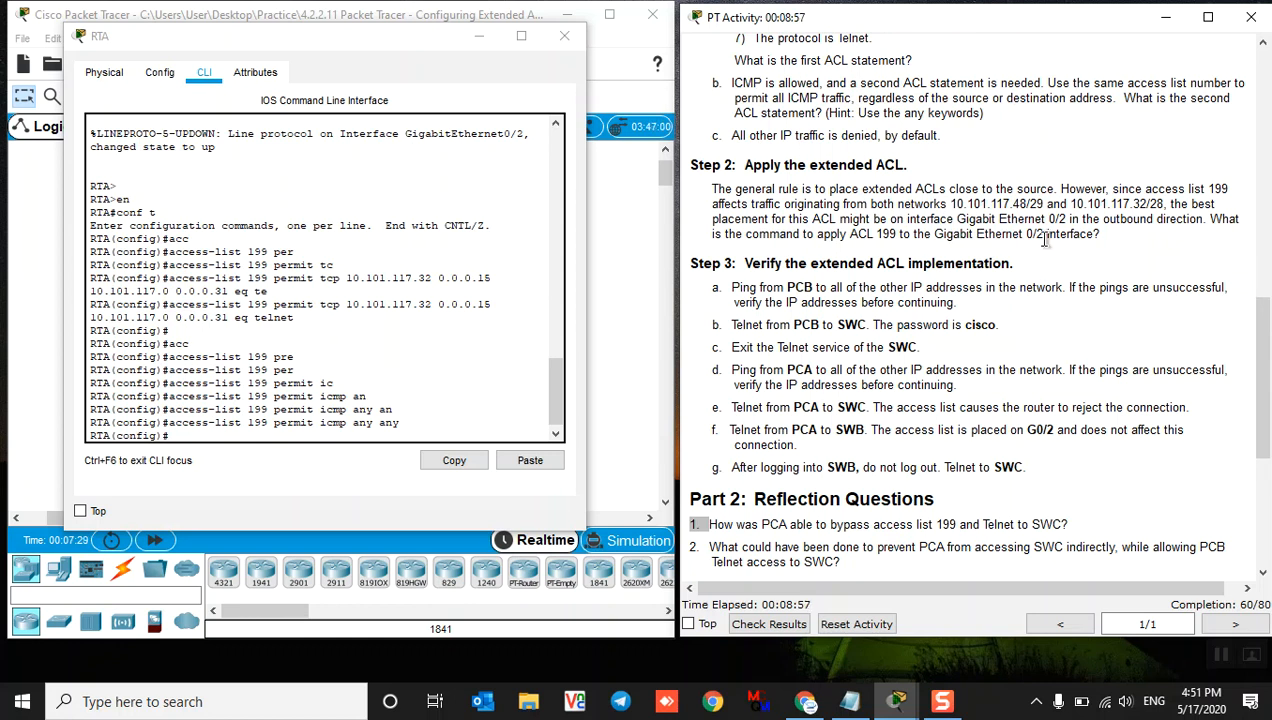
left_click(220, 440)
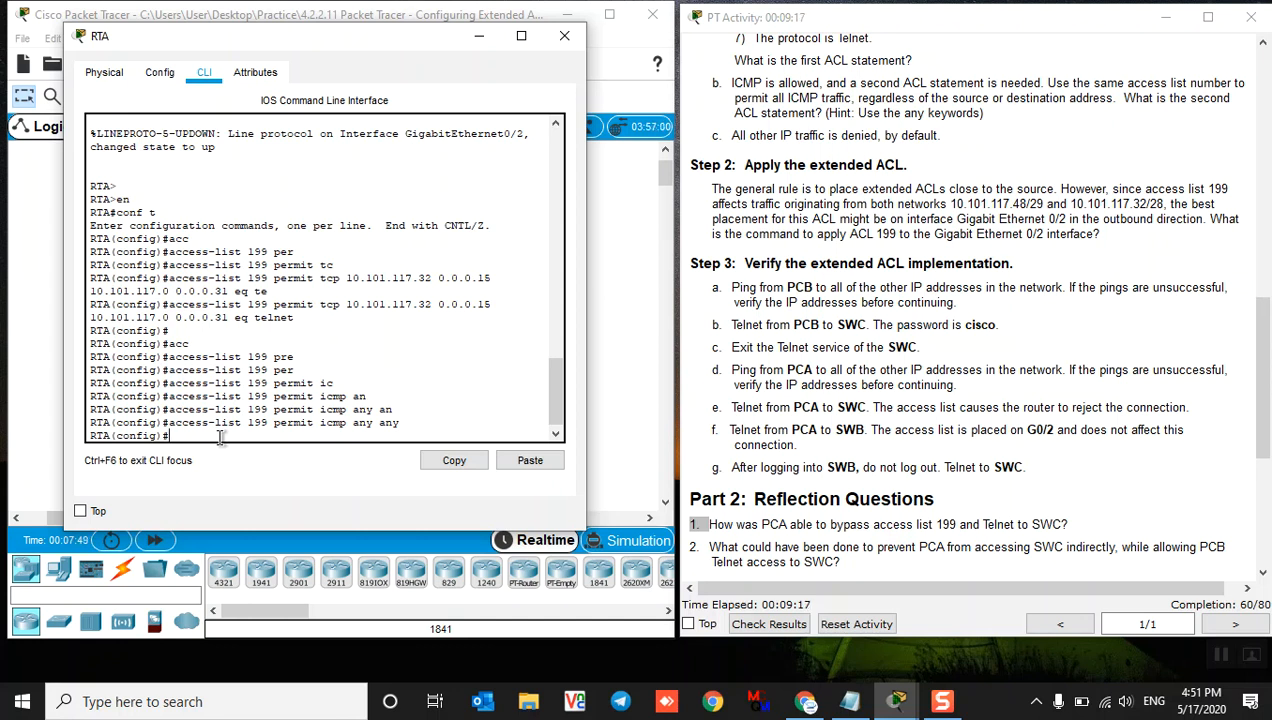
key("Return")
type("int gi0")
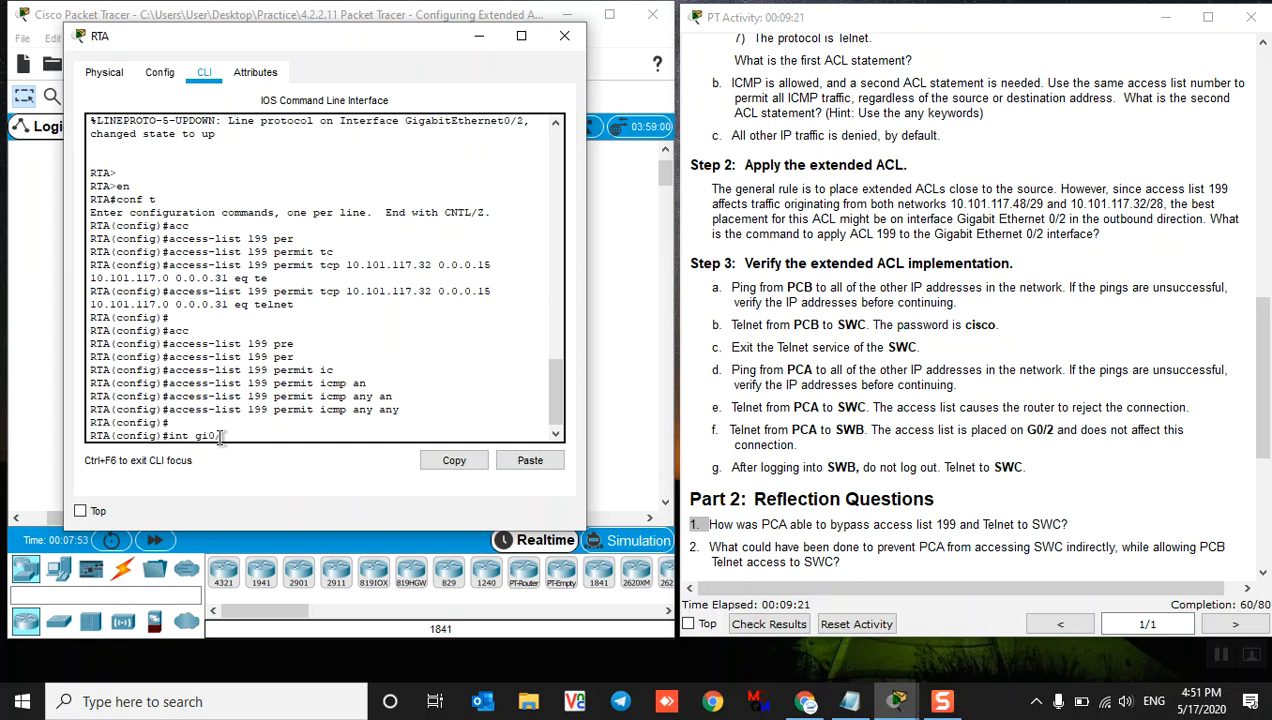
type("/2")
key("Return")
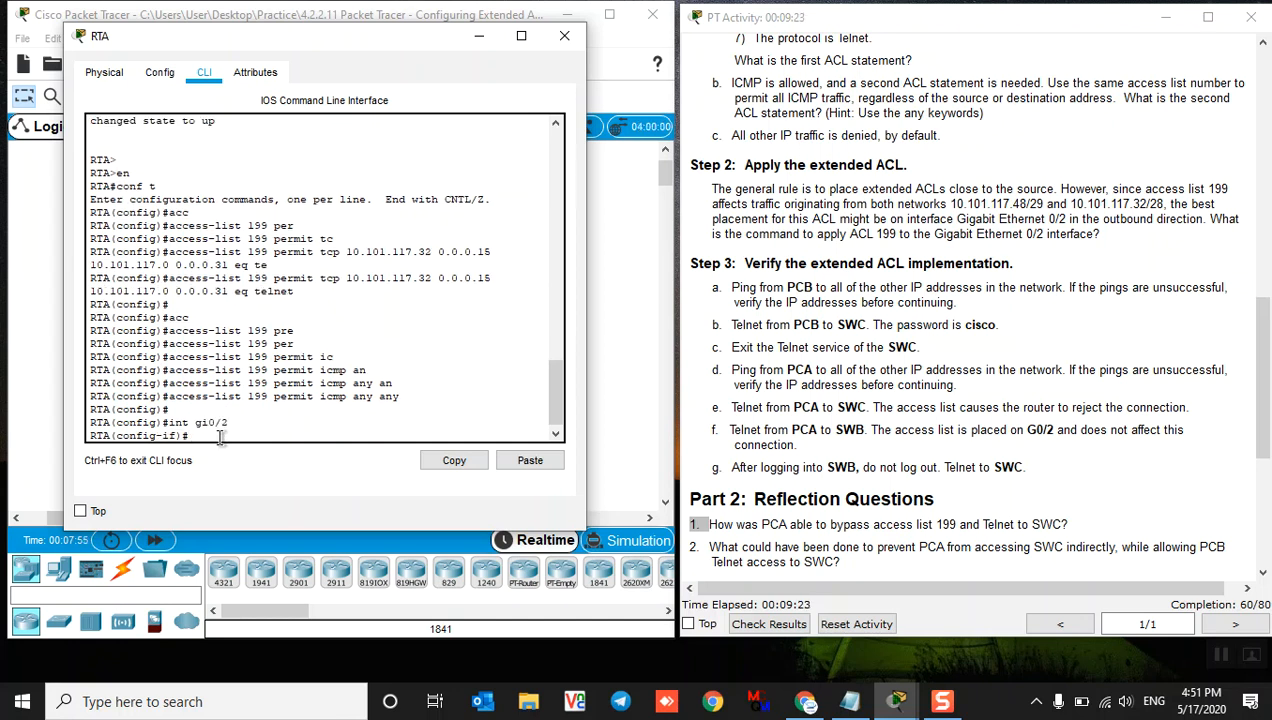
Apply access list 199 to interface gi0/2 in the outbound direction and close RTA's configuration window.
type("ip acc")
key("Tab")
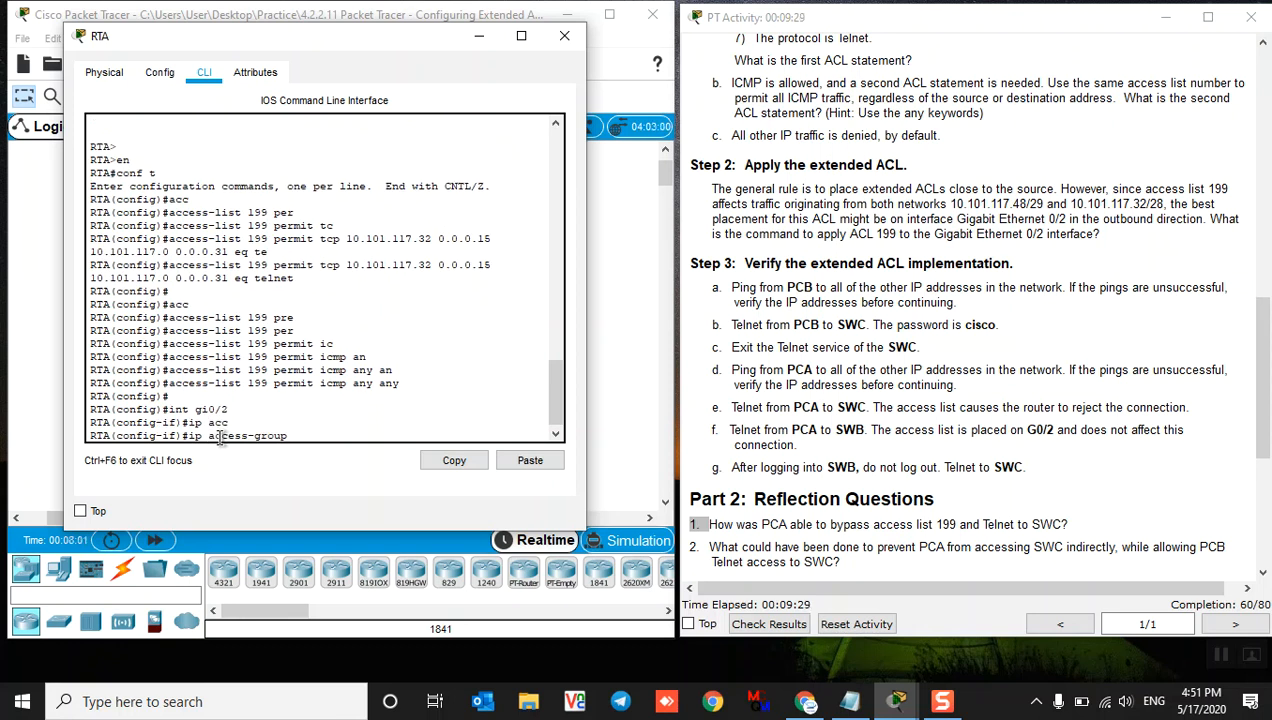
type("199 out")
key("Return")
key("Return")
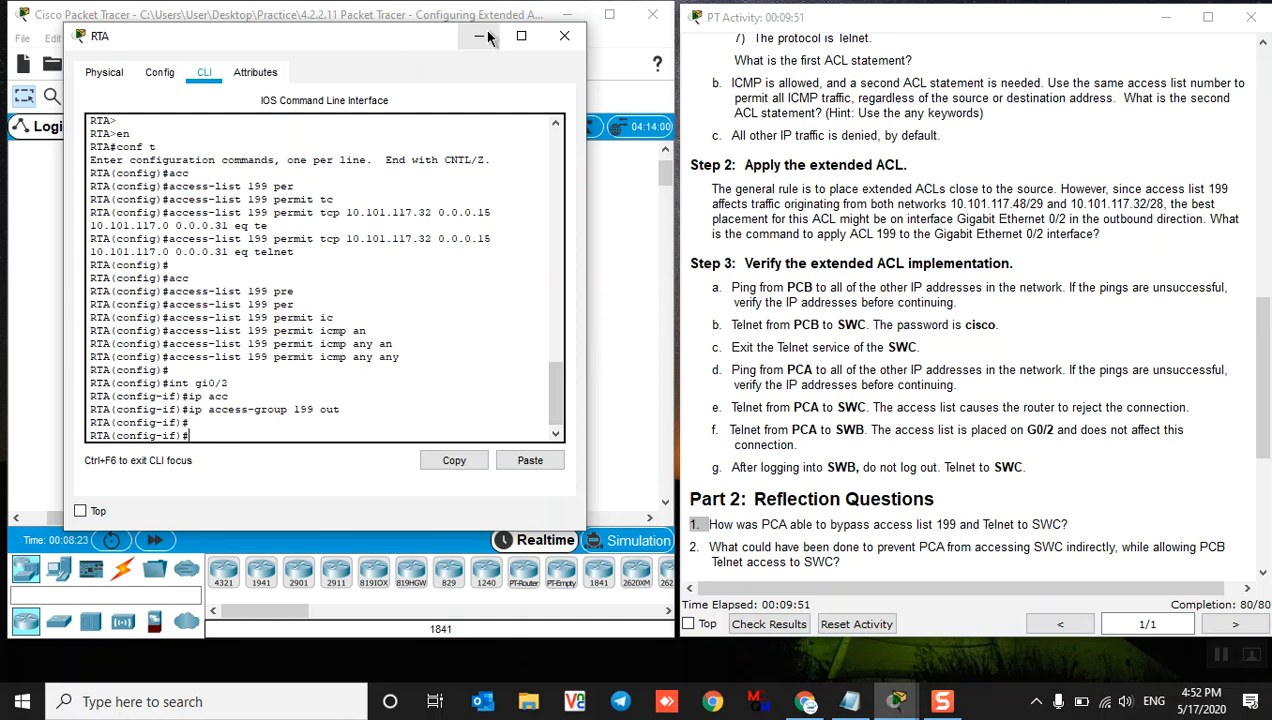
left_click(561, 38)
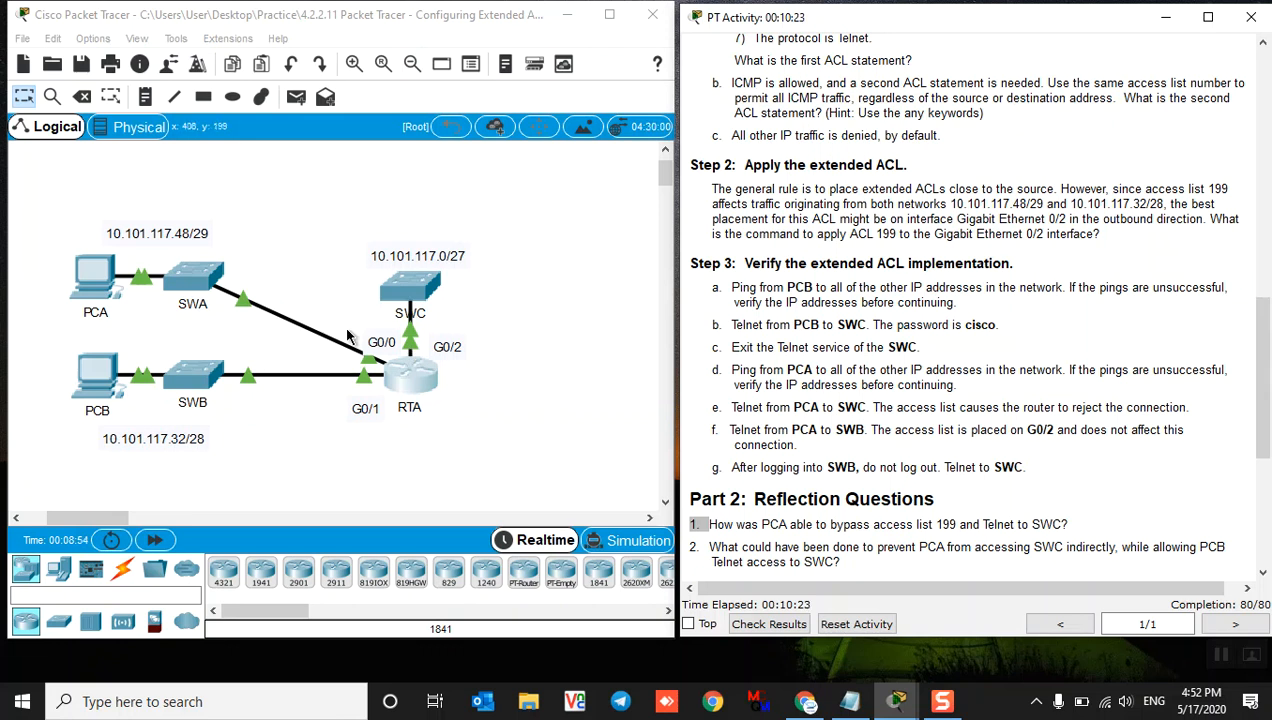
Open PCB's Command Prompt and place its window so that the network topology stays in view.
left_click(105, 375)
left_click(105, 375)
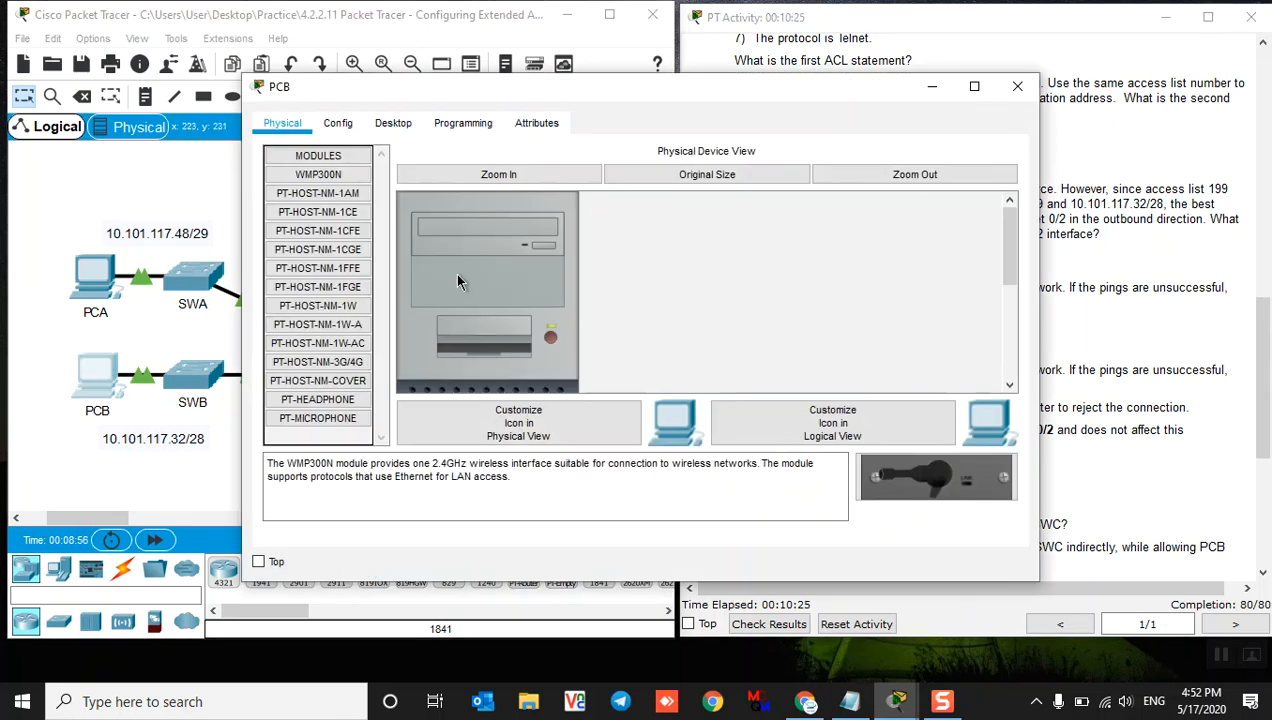
left_click(393, 123)
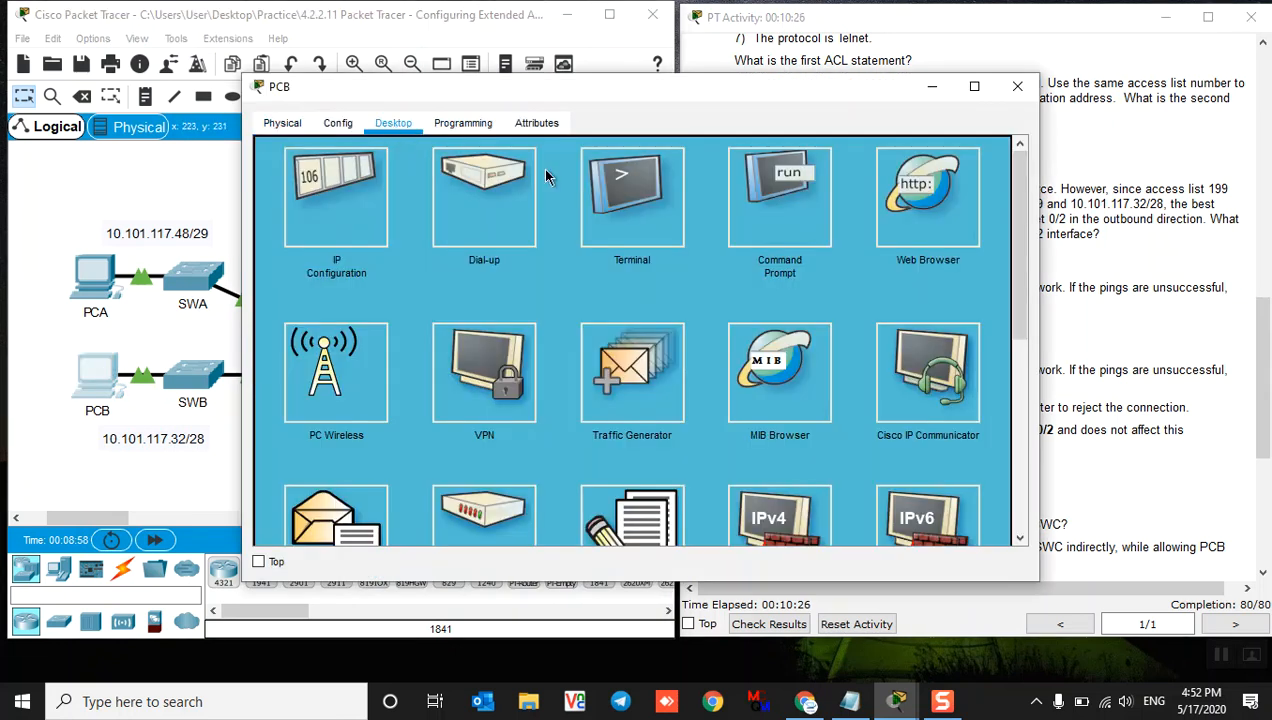
left_click(780, 186)
left_click_drag(811, 84, 1070, 170)
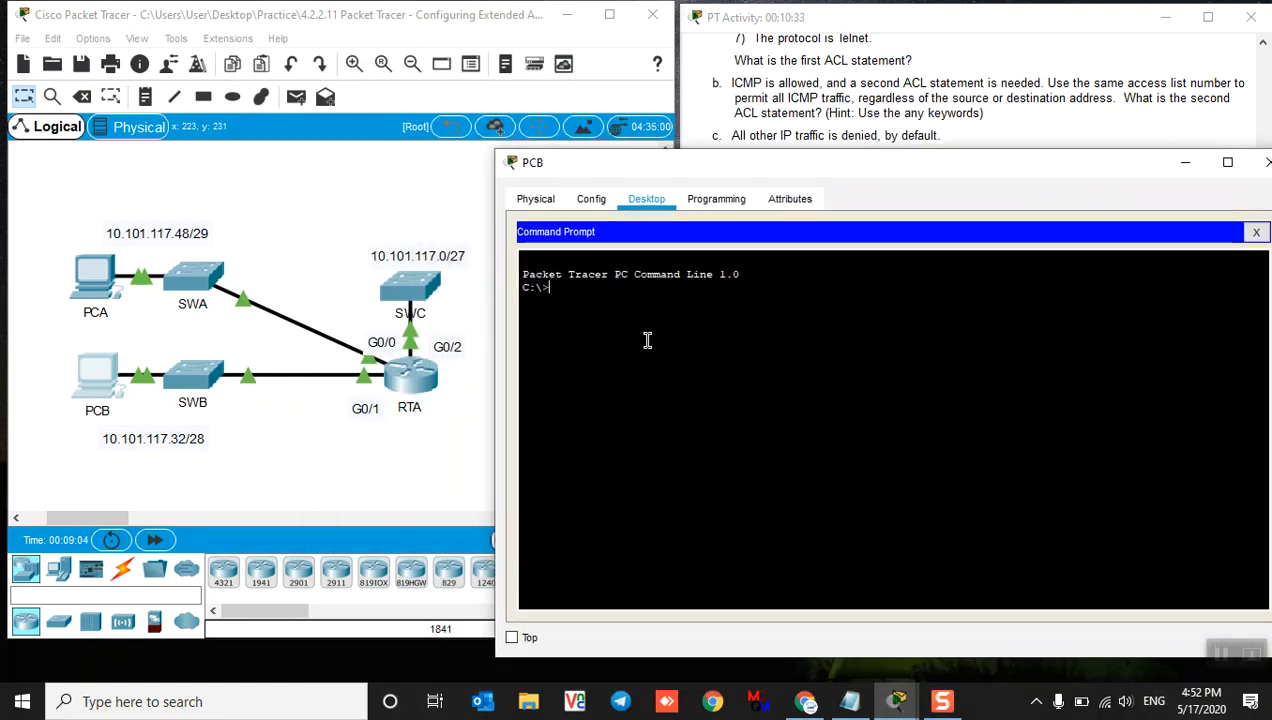
Try to ping 10.101.117 from PCB.
type("ping 1")
type("0.101.117")
key("Return")
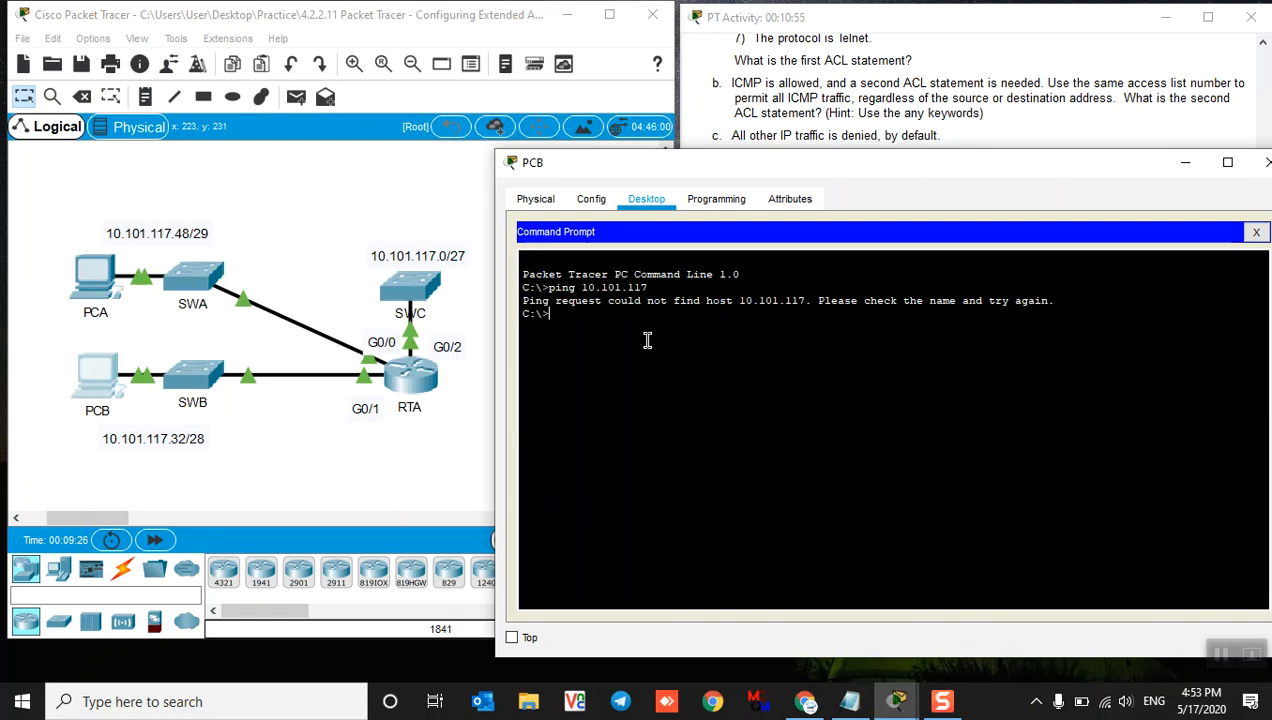
key("Return")
key("Return")
Ping 10.101.117.48 and 10.101.117.0 from PCB, and close its Command Prompt and device window.
type("ing 10.101.117.48")
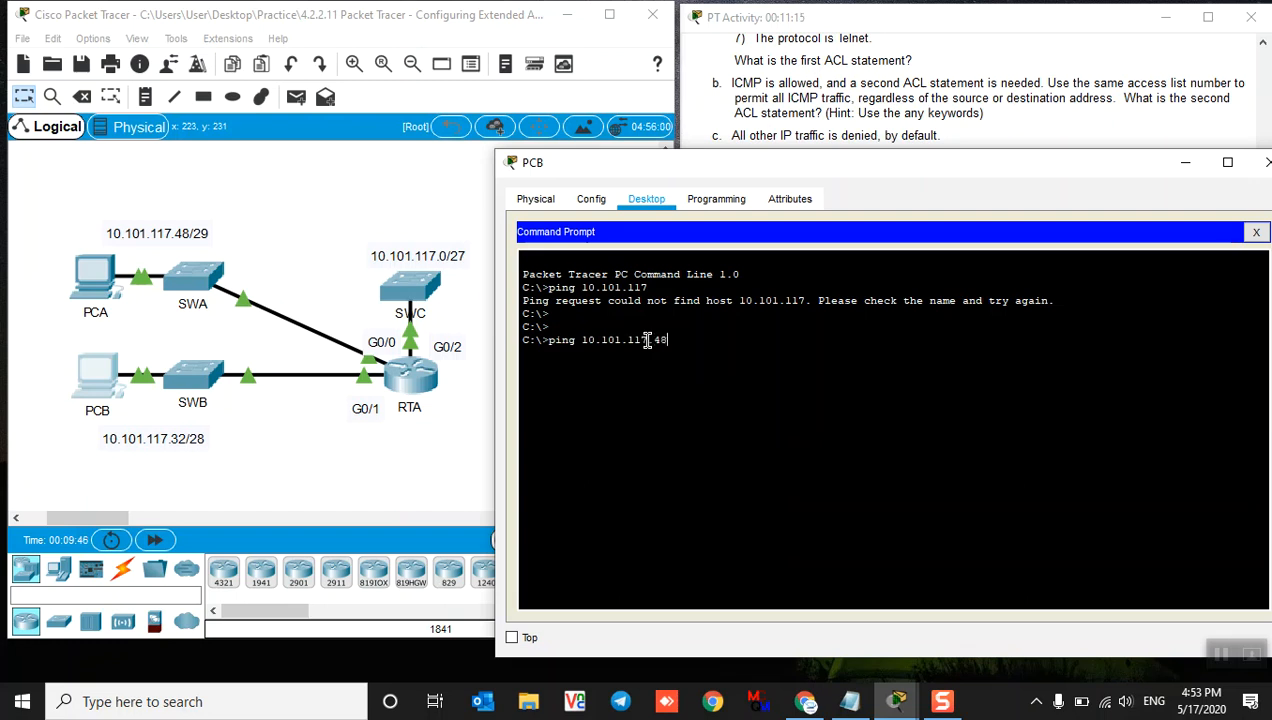
key("Return")
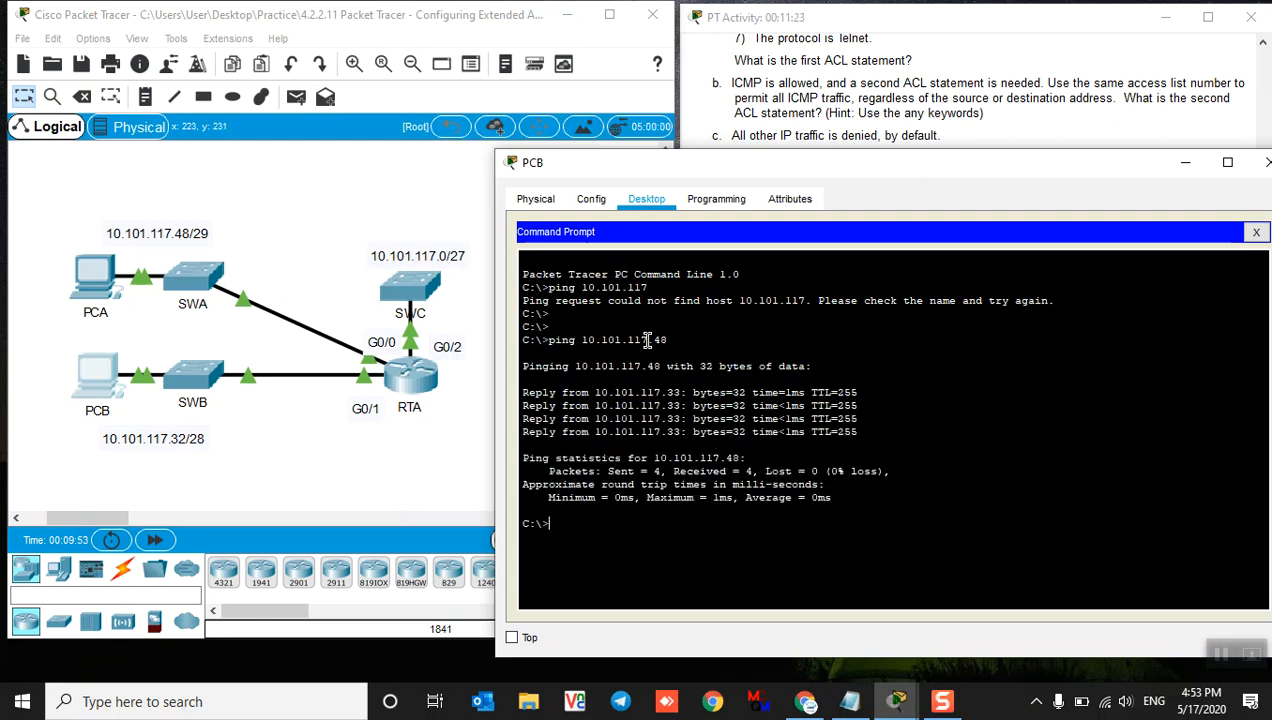
type("ping")
key("Up")
key("BackSpace")
key("BackSpace")
type("0")
key("Return")
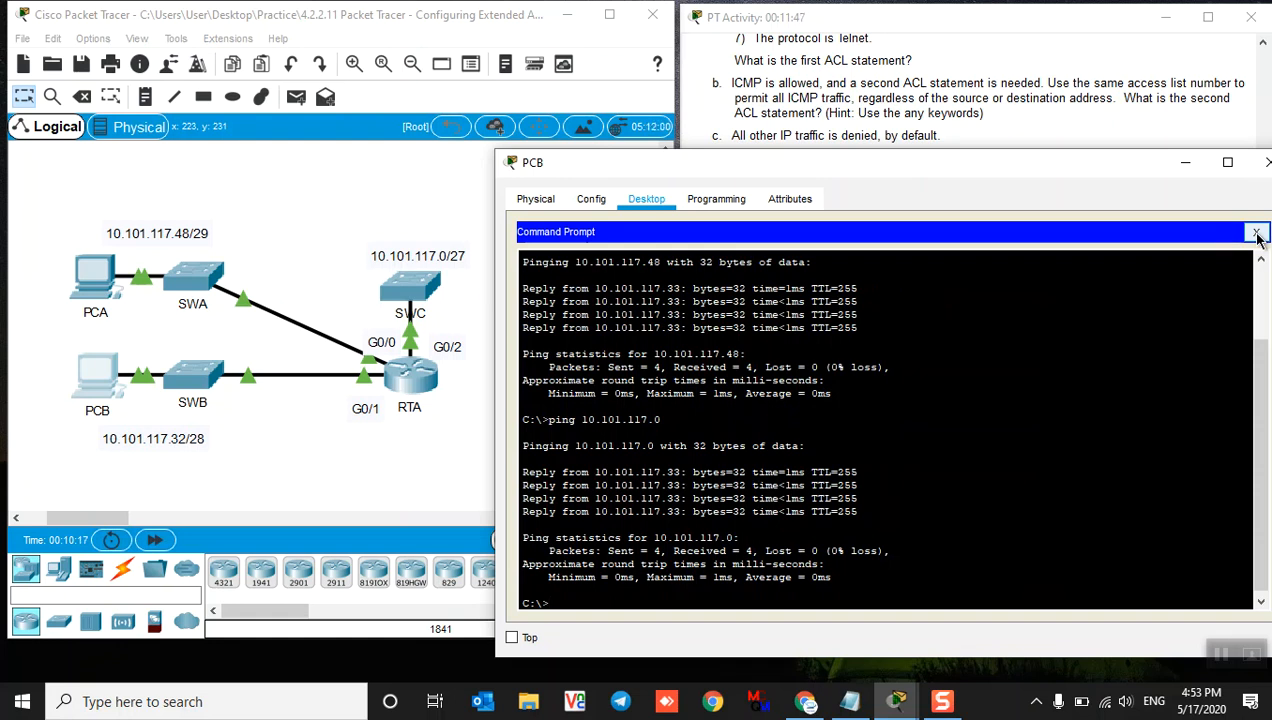
left_click(1257, 233)
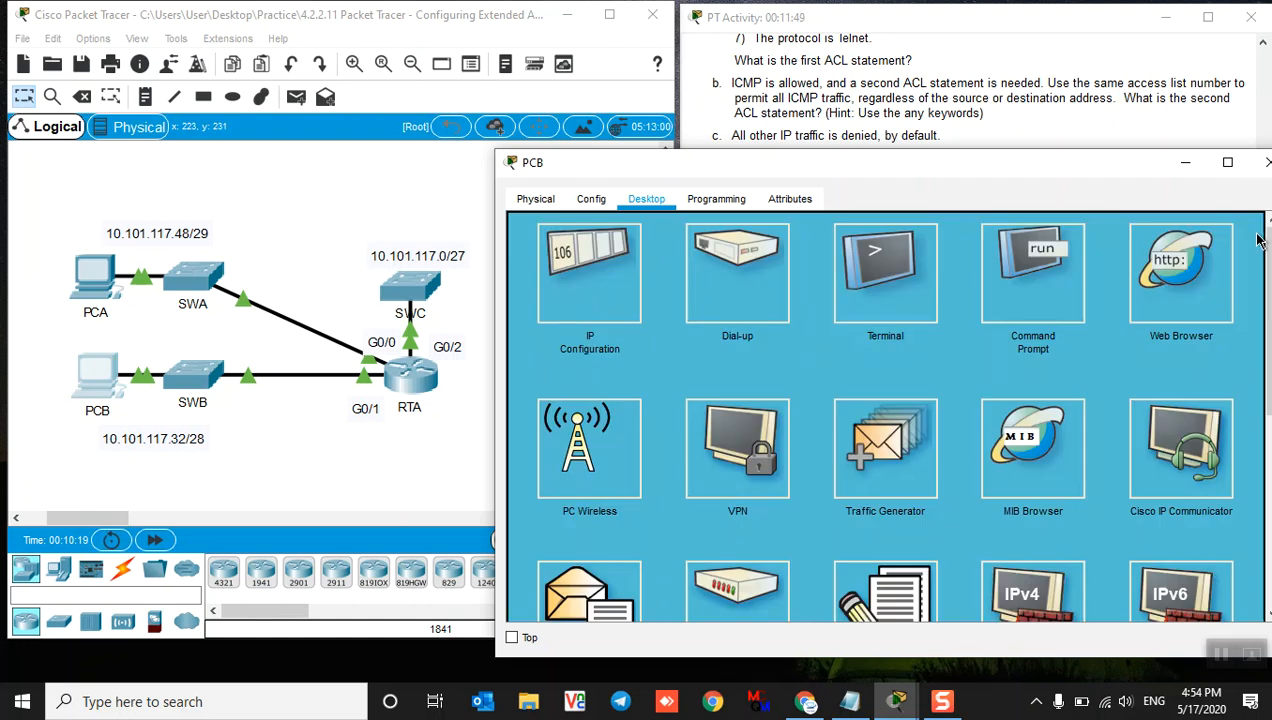
left_click(1266, 162)
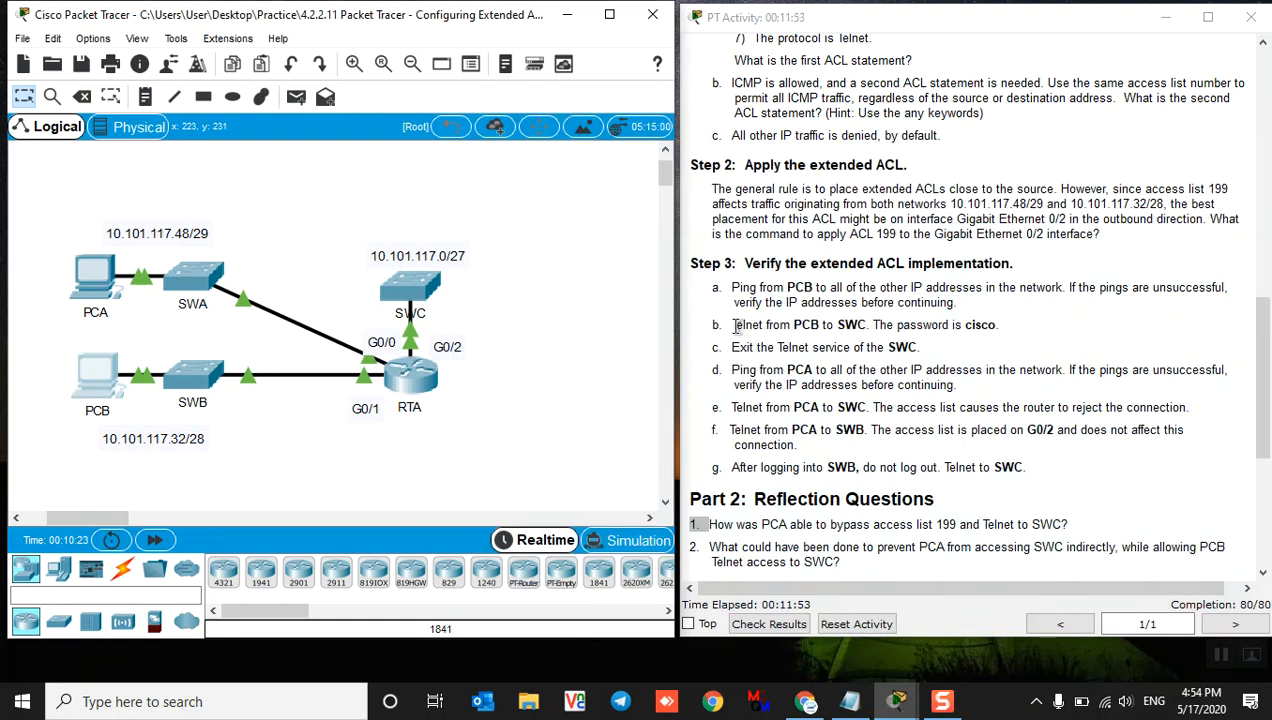
Following Step 3b of the activity, reopen PCB's Command Prompt and start a Telnet connection to SWC at 10.101.117.2.
left_click_drag(710, 326, 726, 326)
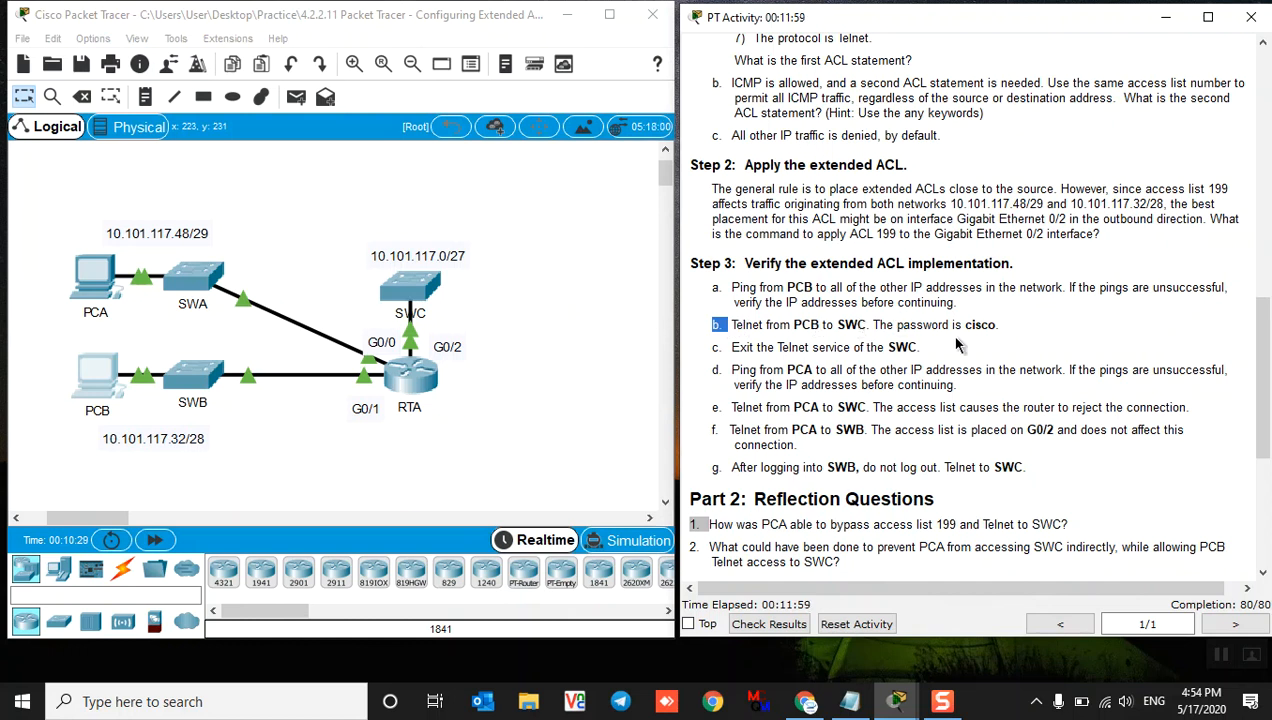
left_click(110, 370)
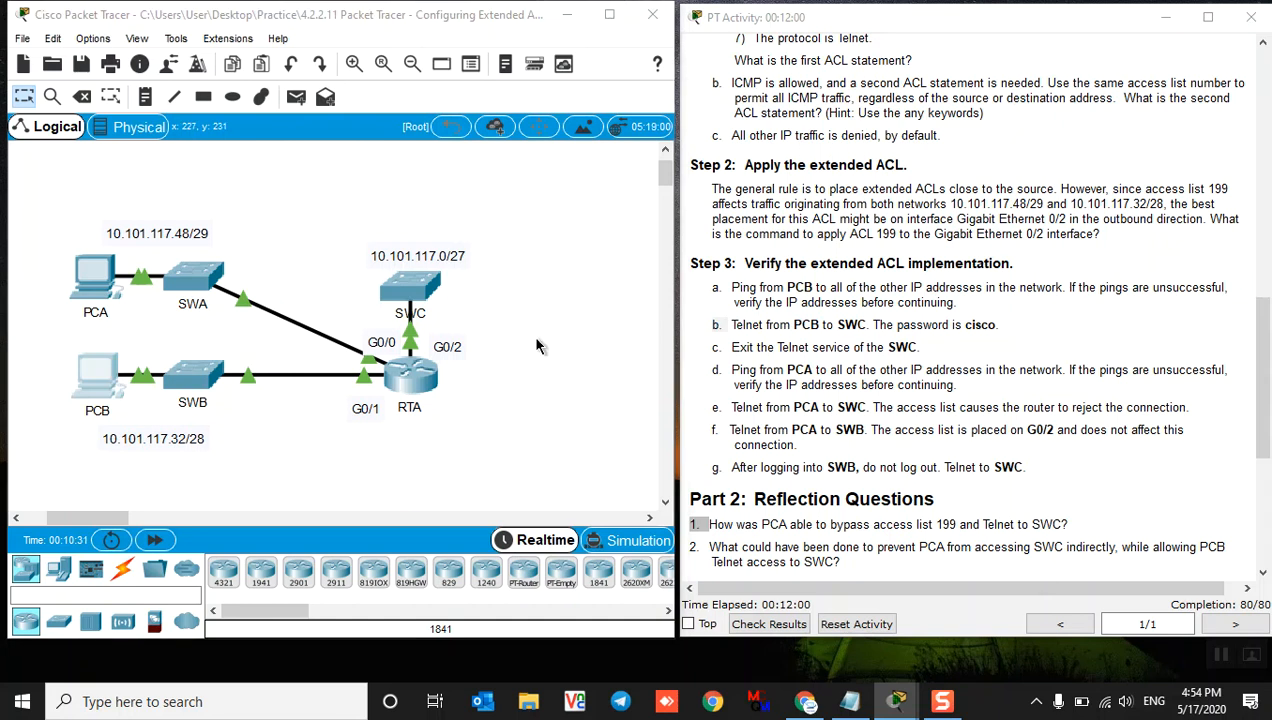
left_click(795, 192)
left_click_drag(772, 104, 1003, 104)
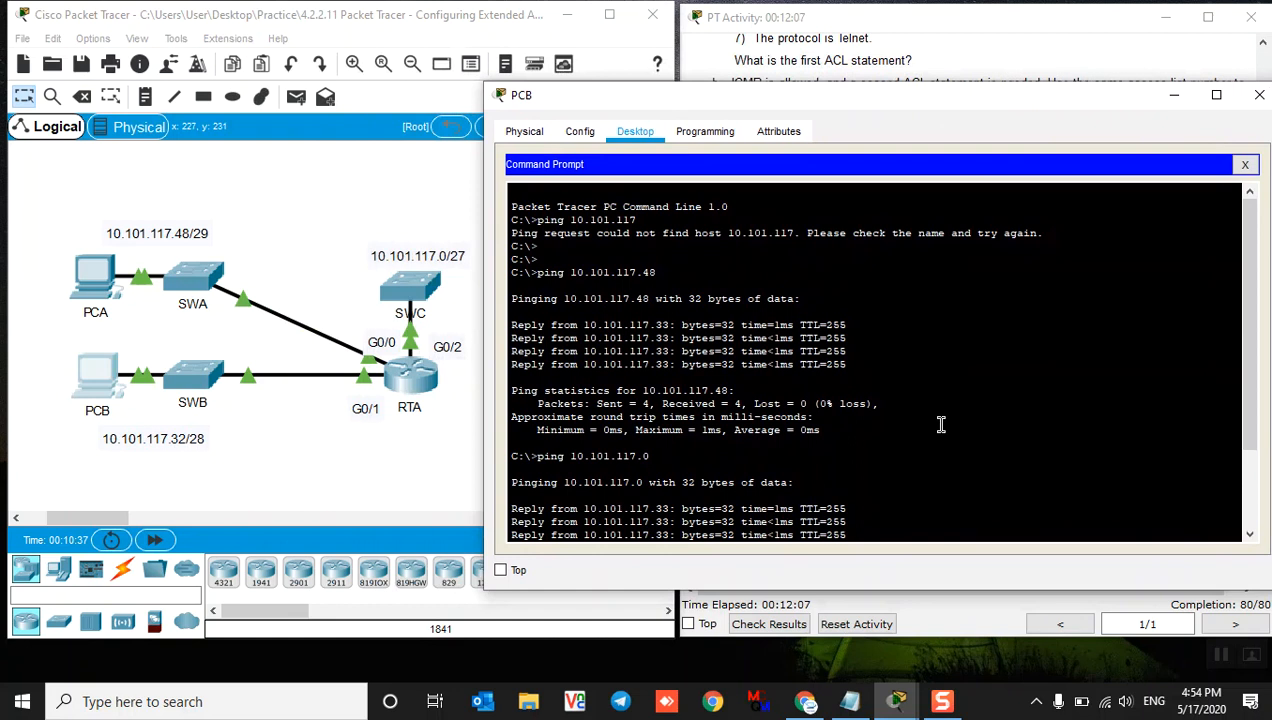
scroll(937, 423, "down", 3)
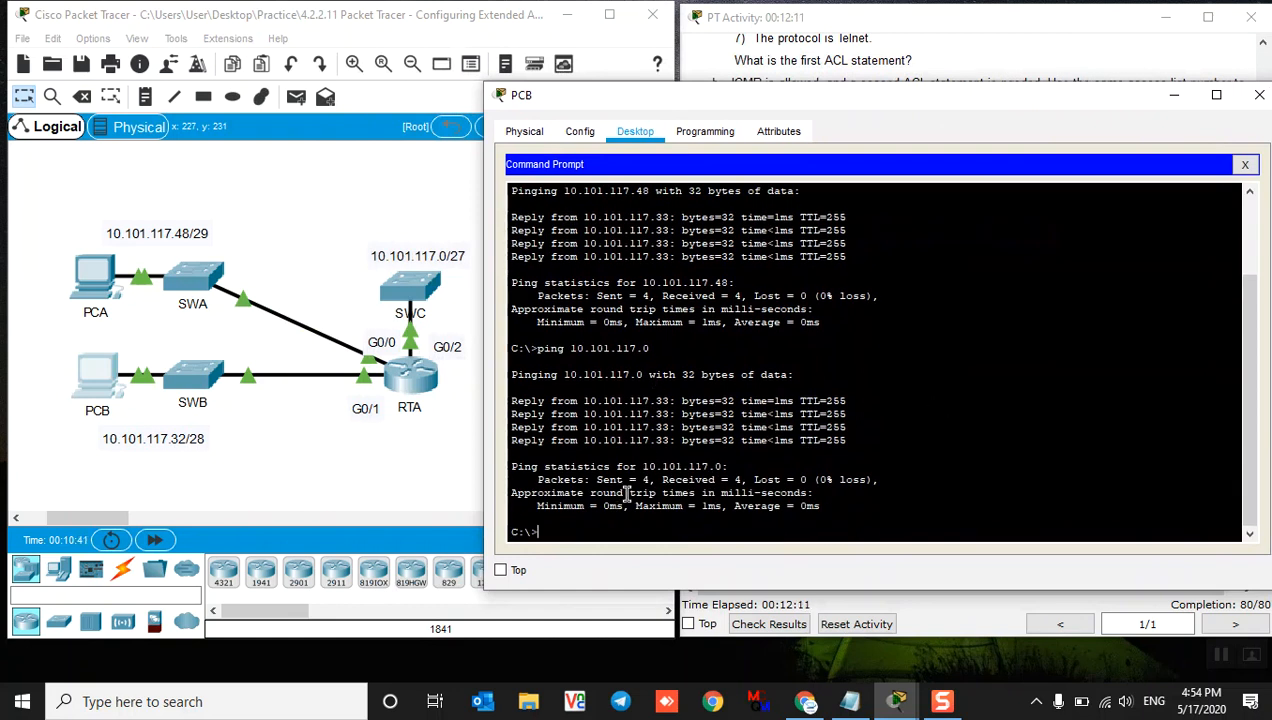
left_click(632, 524)
type("telnet 10.1")
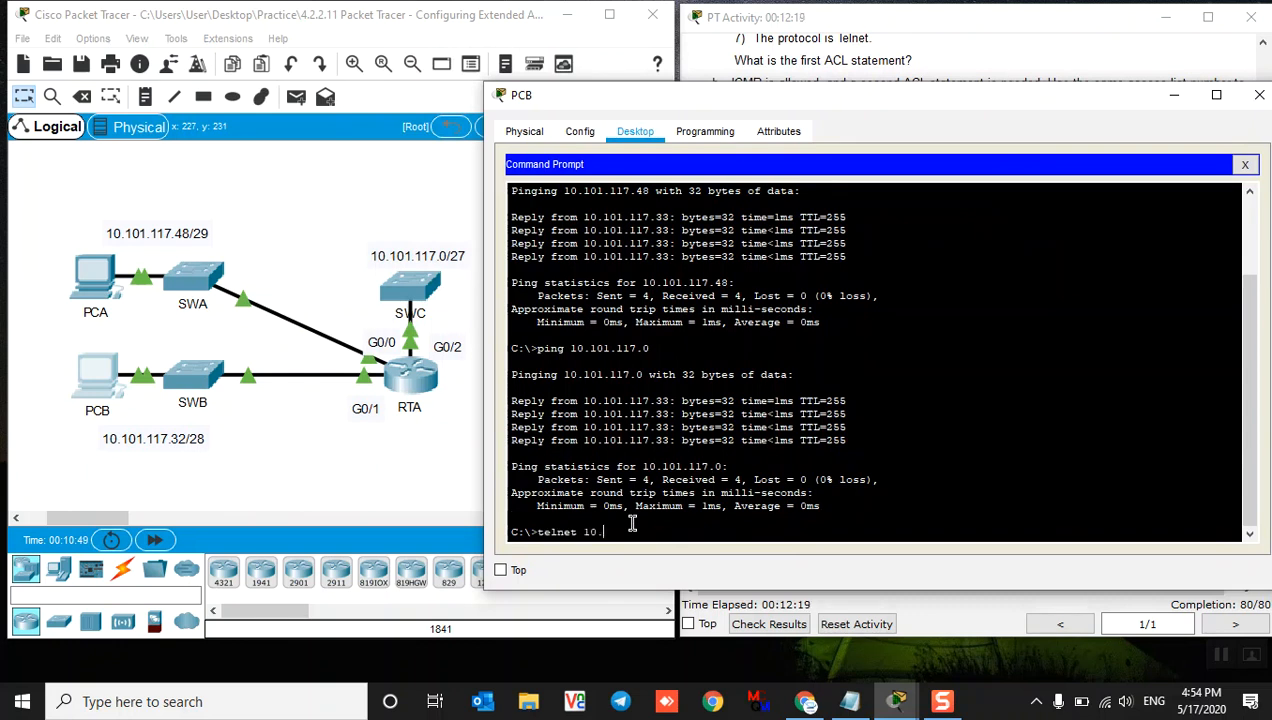
type("01.117.2")
key("Return")
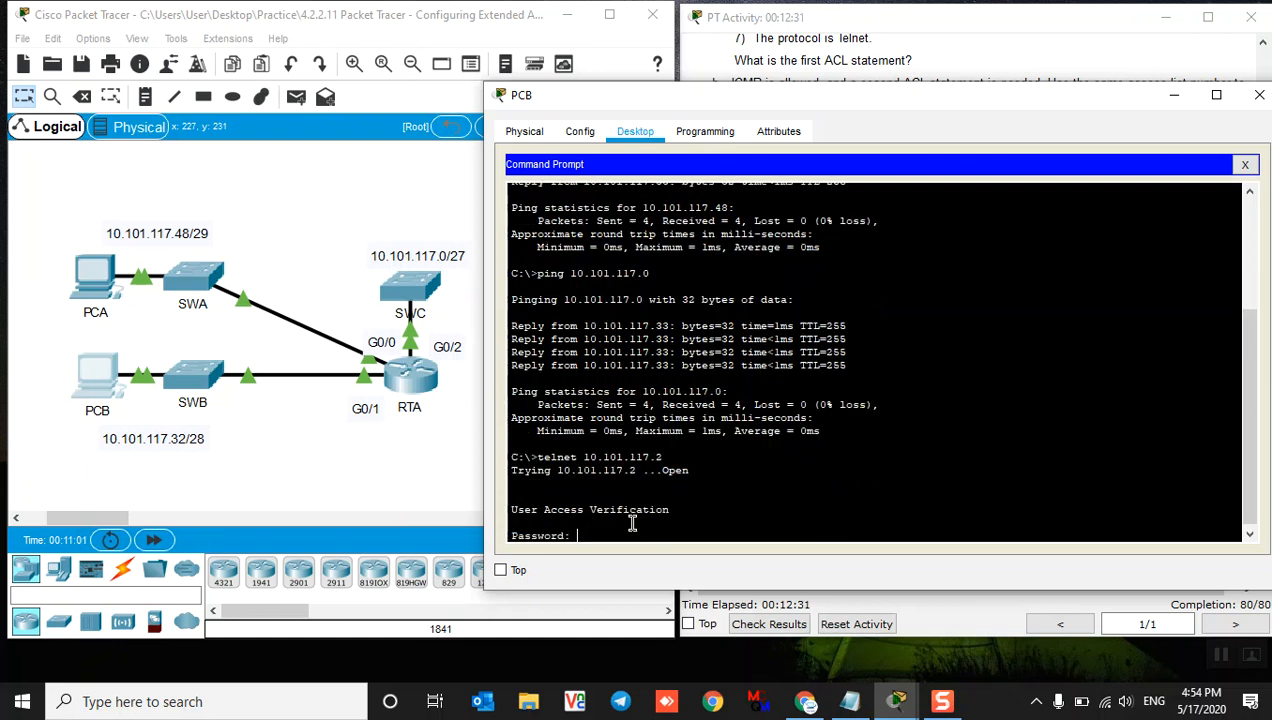
Try to get past SWC's Telnet password prompt with blank entries.
left_click_drag(923, 102, 926, 73)
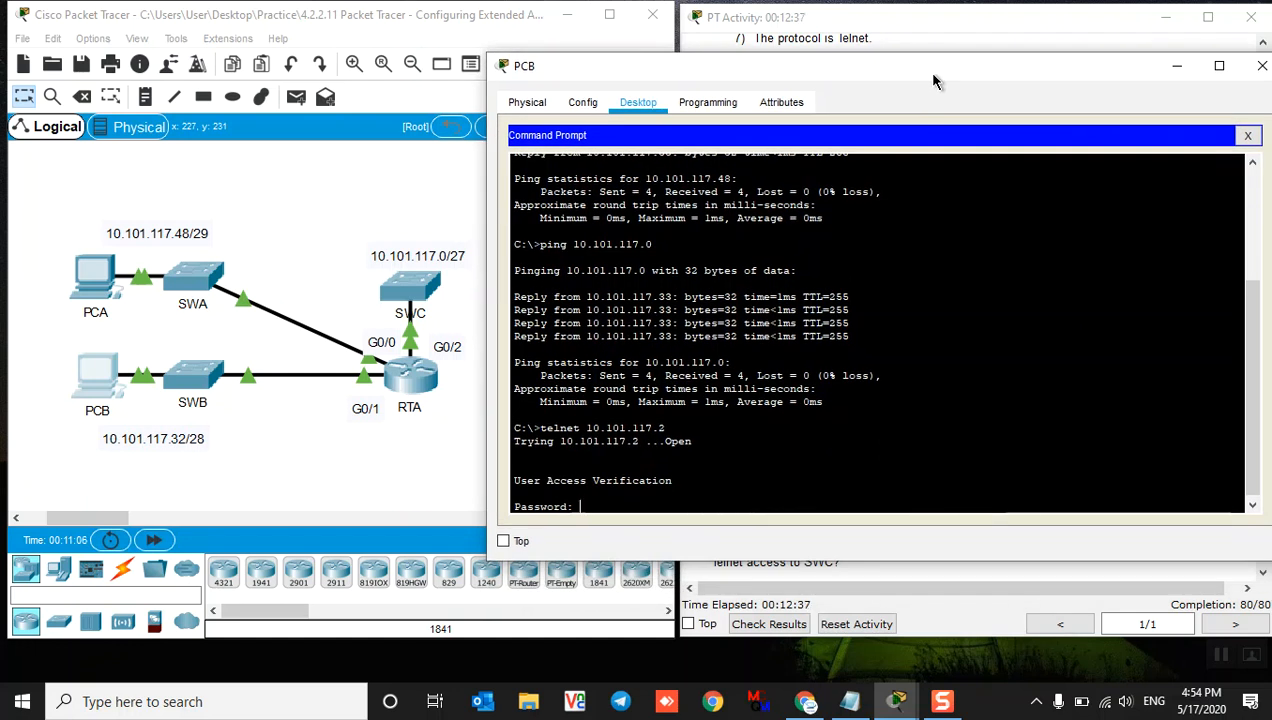
key("Return")
key("Return")
key("Return")
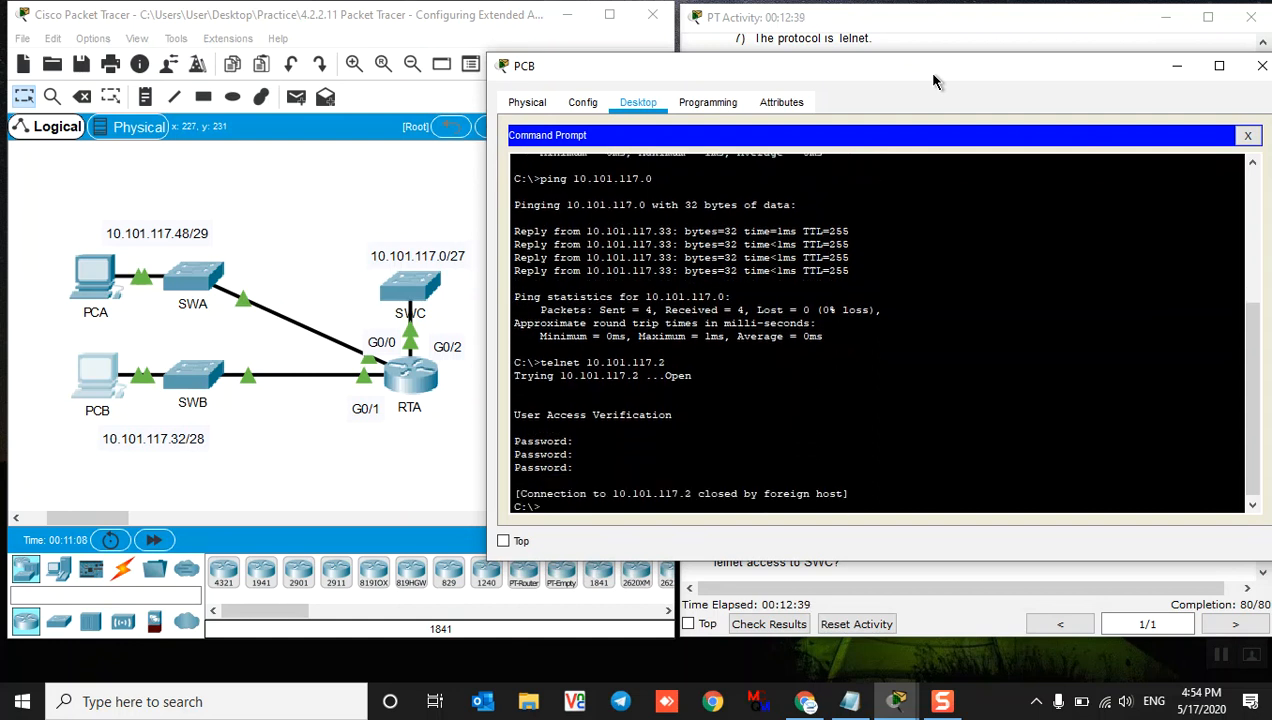
Repeat the Telnet connection from PCB to 10.101.117.2 and log in to SWC with the access password.
key("Up")
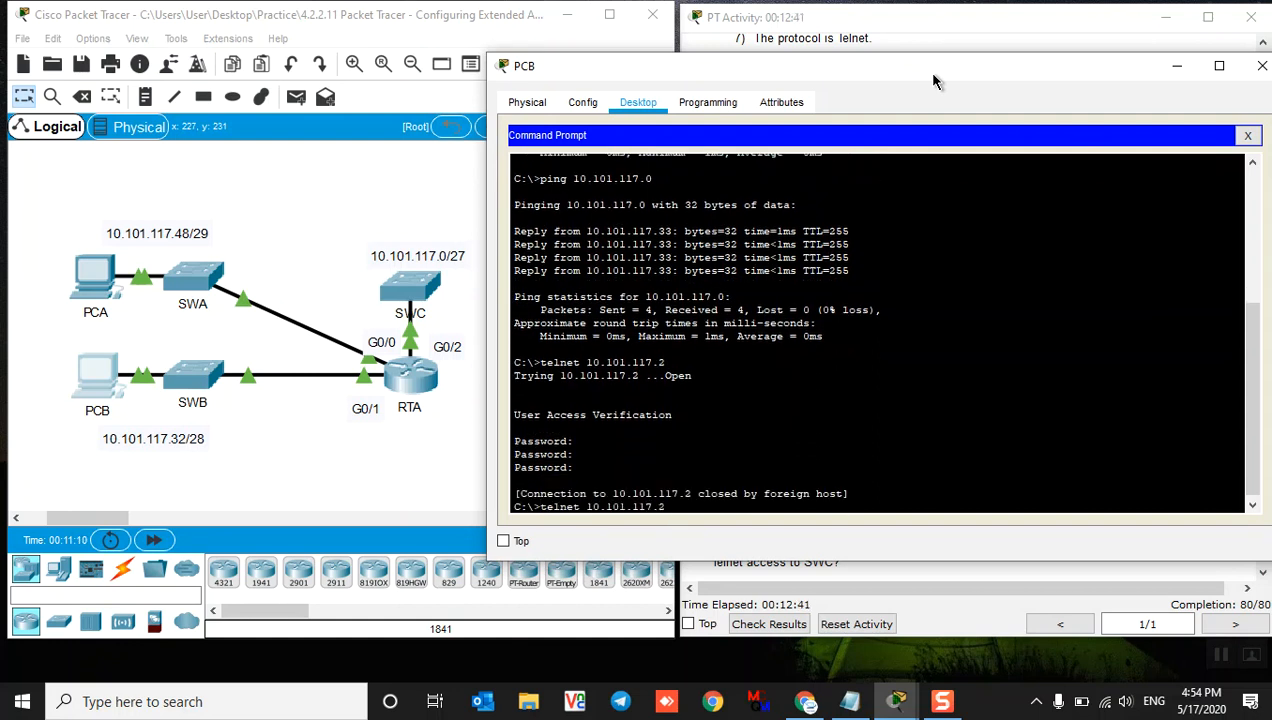
key("Return")
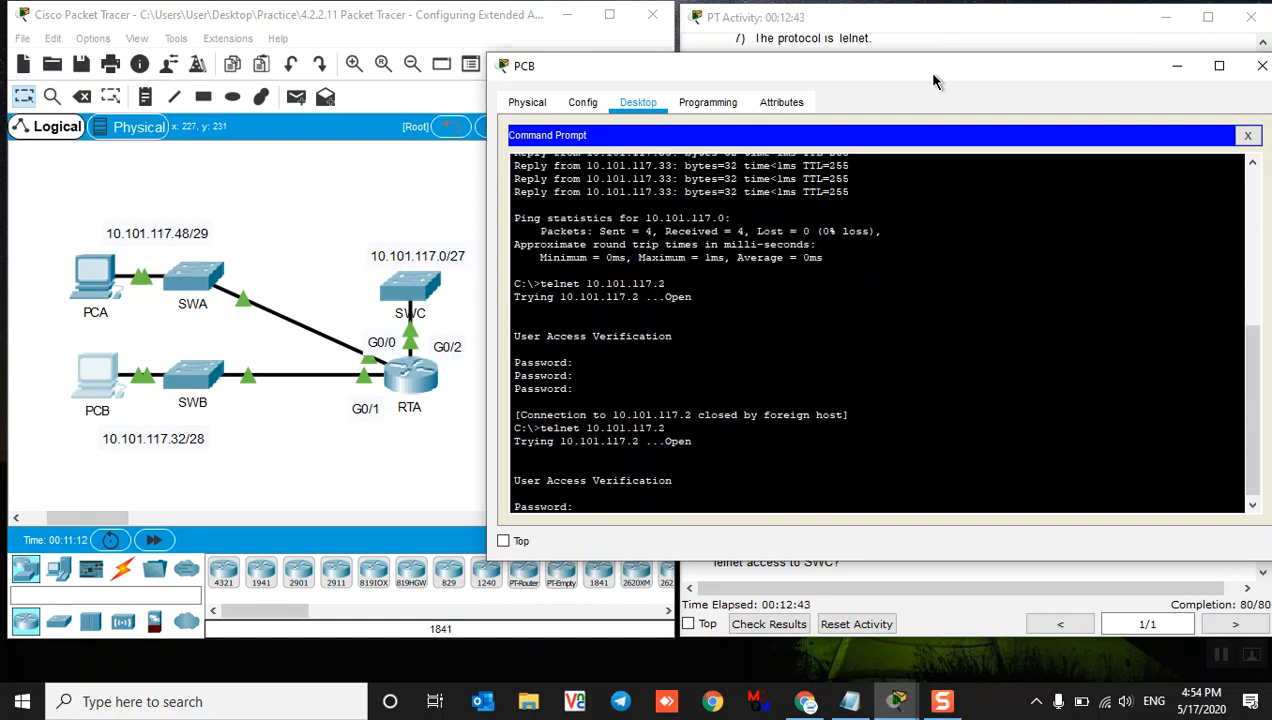
key("Return")
key("Return")
key("Return")
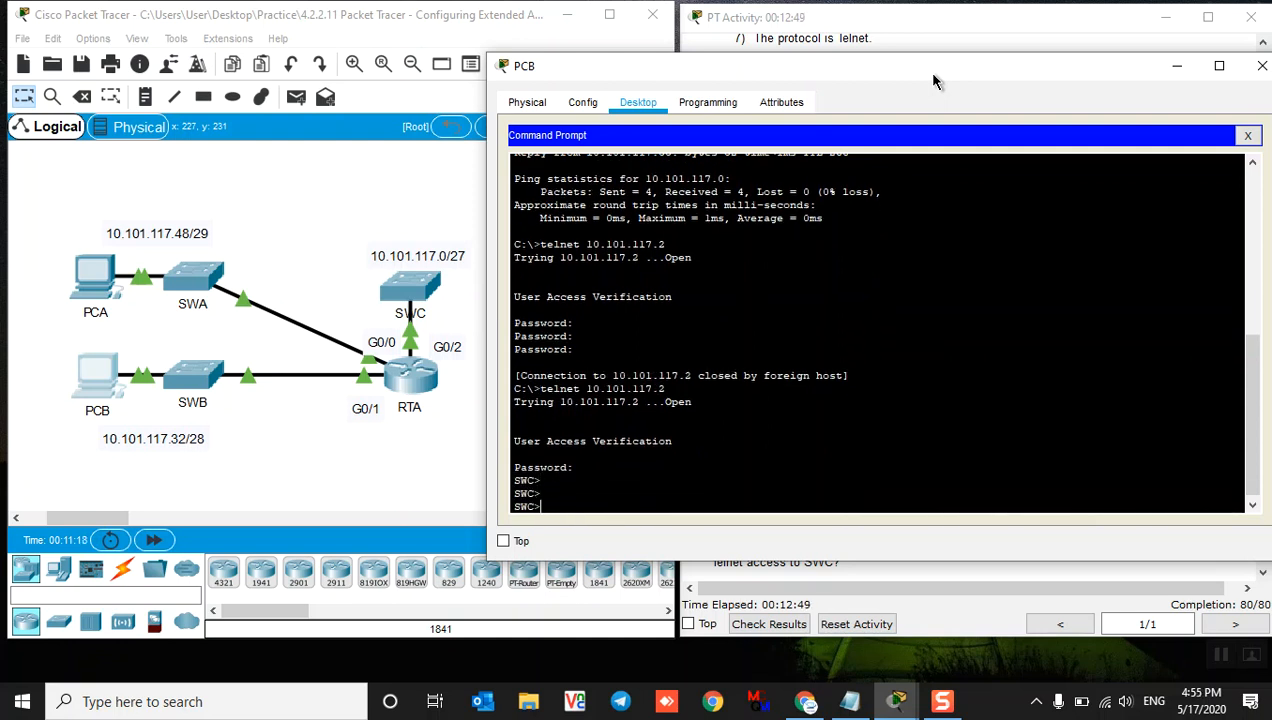
Exit the Telnet session to SWC as Step 3c of the activity asks, and close PCB's Command Prompt and device window.
left_click(1177, 65)
scroll(850, 395, "down", 3)
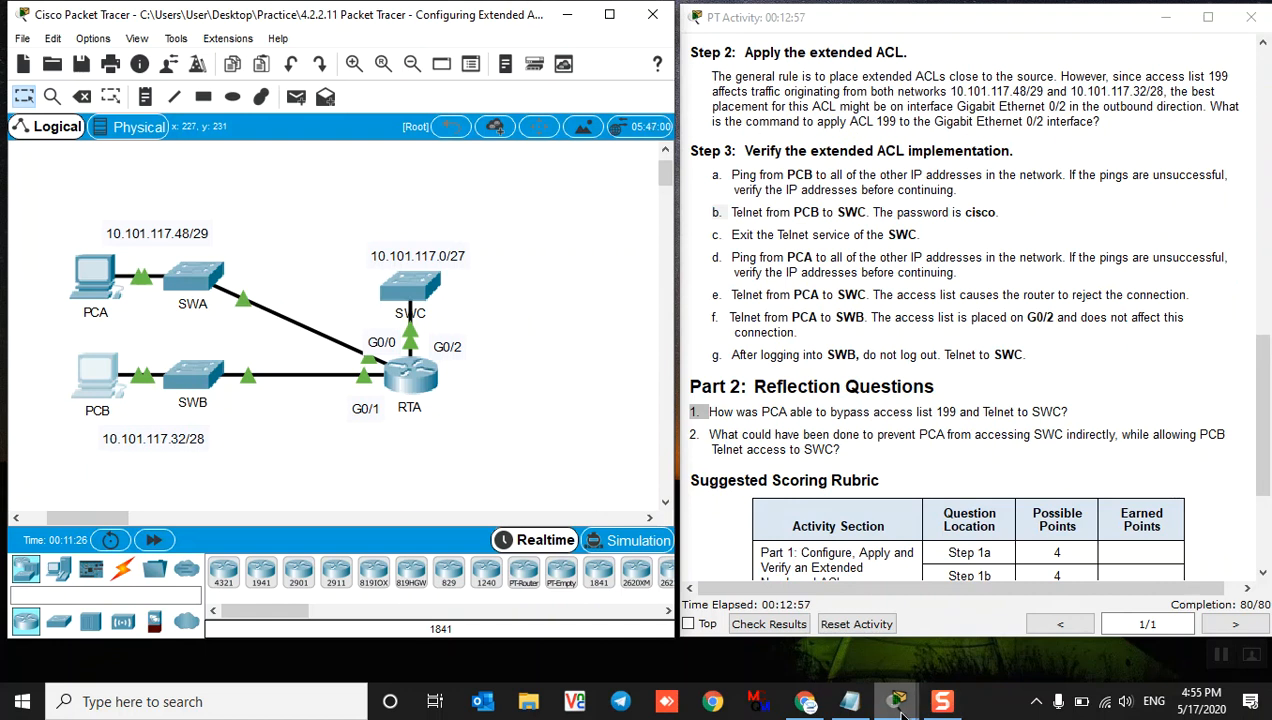
mouse_move(900, 712)
left_click(1014, 640)
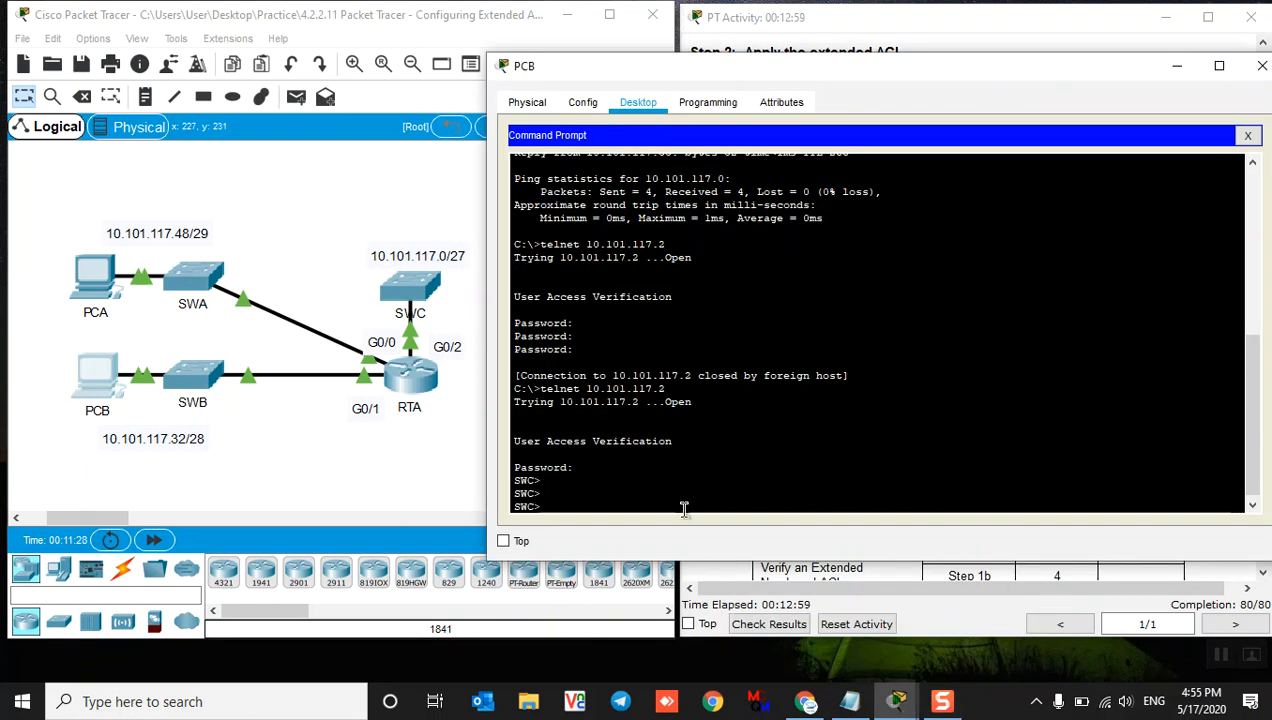
type("exit")
key("Return")
key("Return")
key("Return")
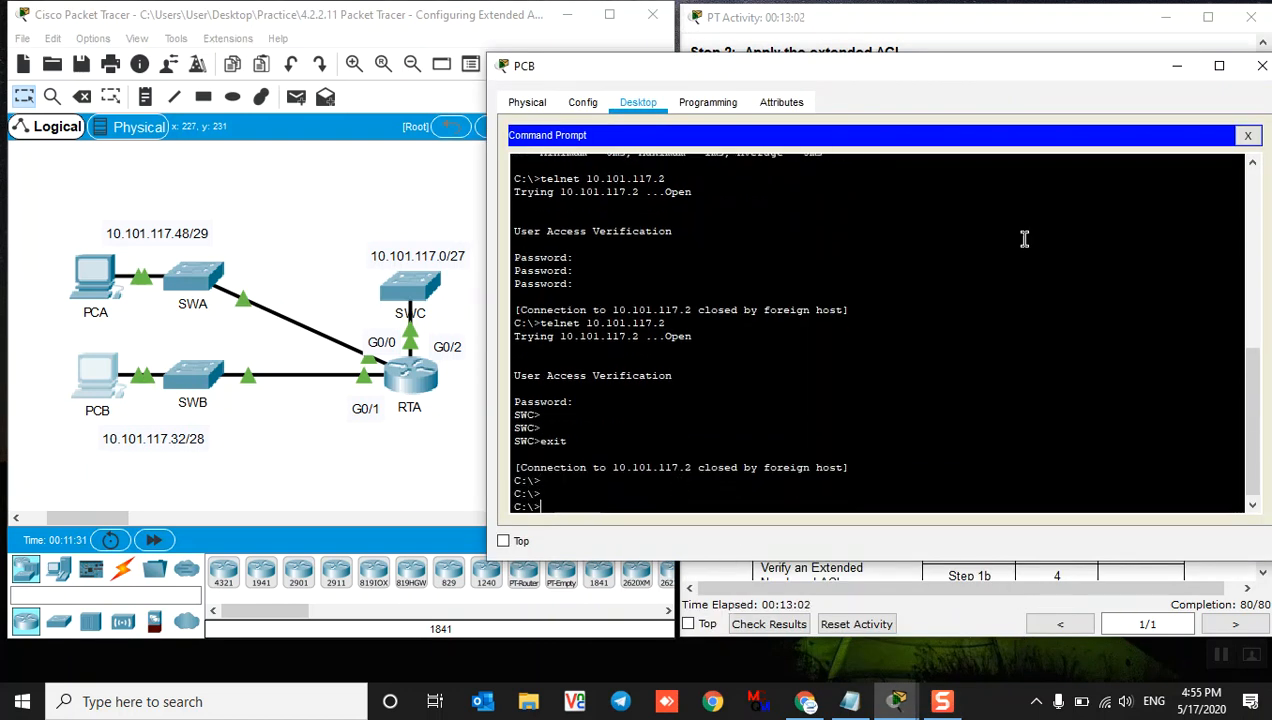
left_click(1247, 135)
left_click(1260, 66)
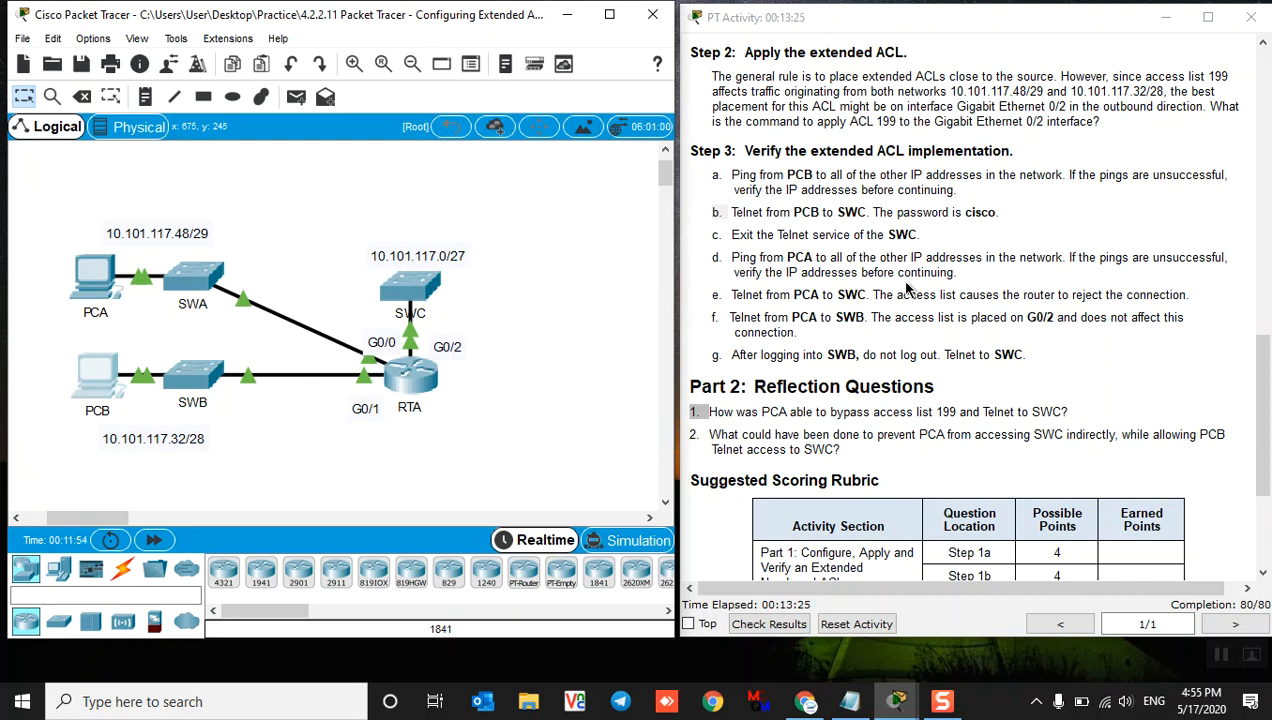
Open PCA's Command Prompt and arrange it so that the topology and the remaining Step 3 instructions stay readable.
left_click(95, 281)
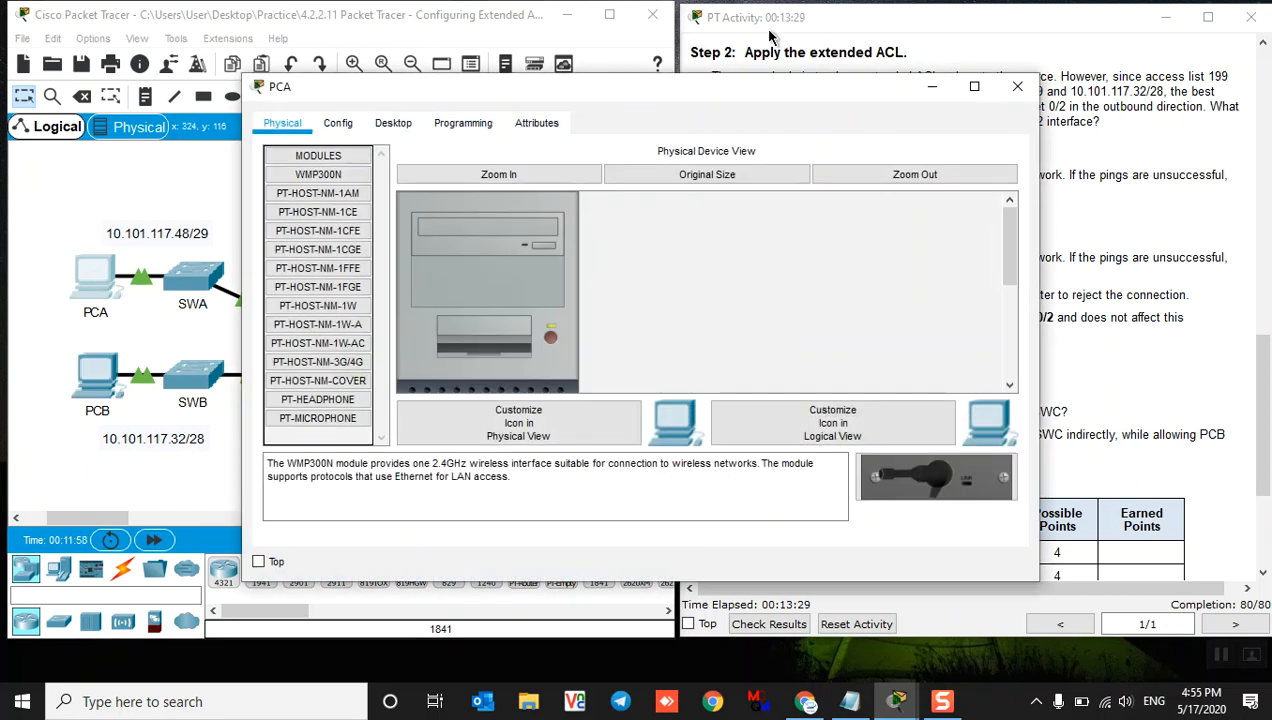
left_click(399, 122)
left_click_drag(761, 85, 850, 370)
left_click(500, 182)
scroll(995, 175, "down", 1)
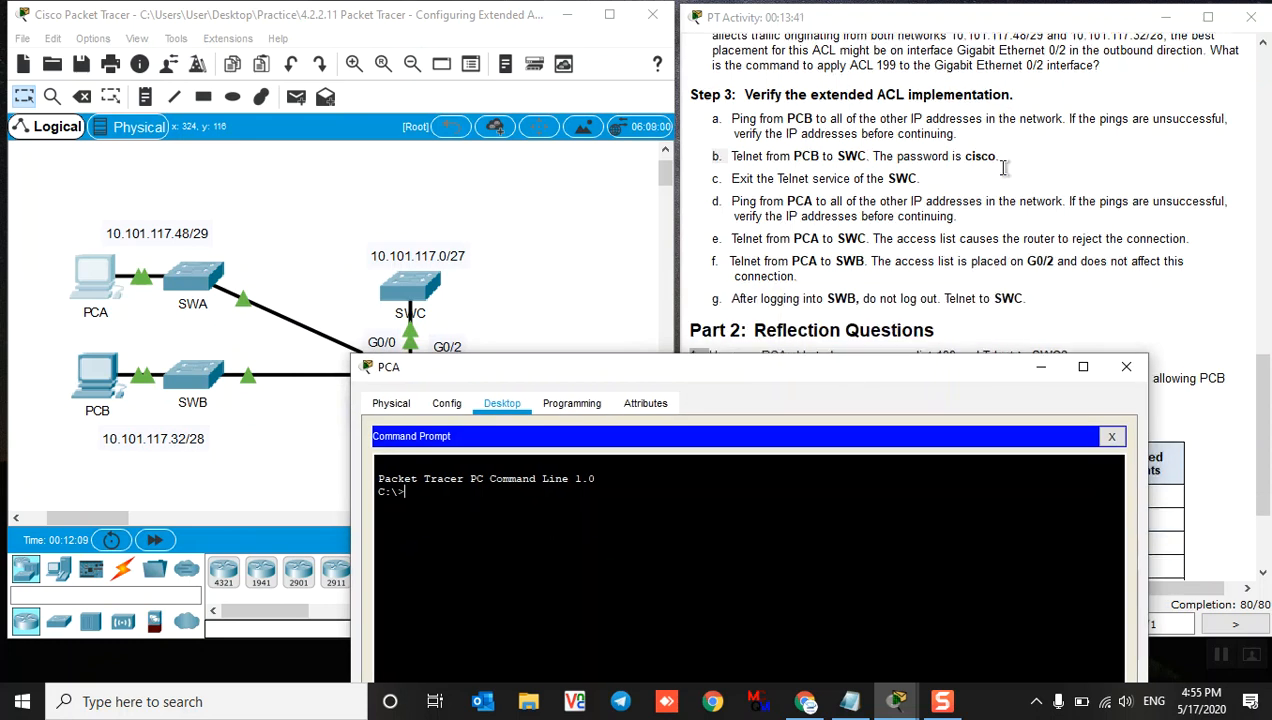
scroll(999, 168, "down", 1)
left_click_drag(854, 375, 1036, 231)
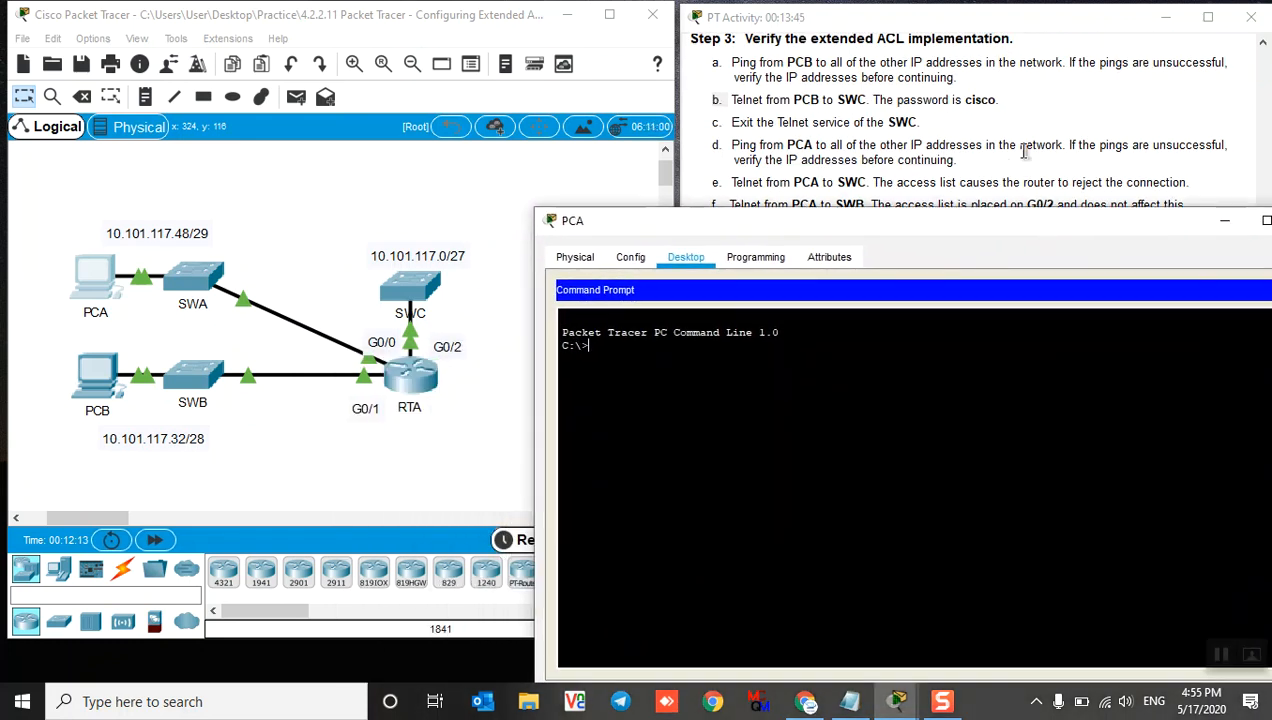
scroll(1020, 150, "down", 1)
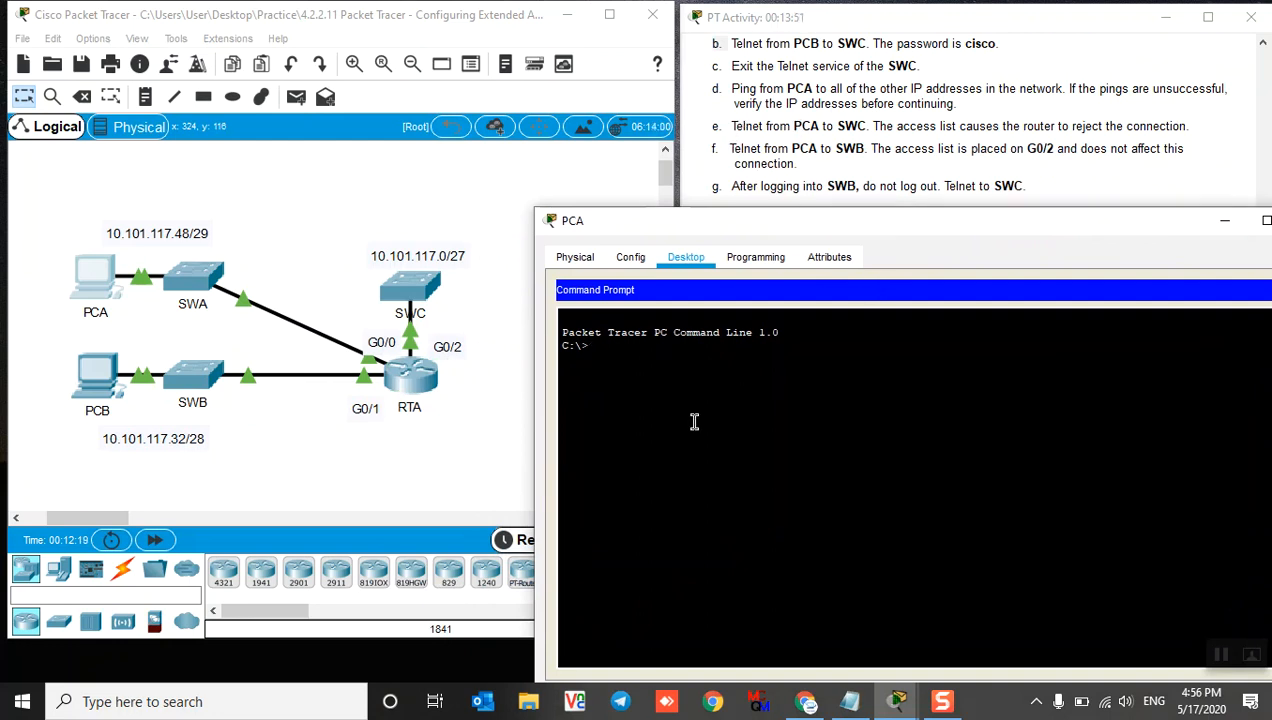
Ping 10.101.117.48 and 10.101.117.0 from PCA.
type("ping 10.10")
type("117.48")
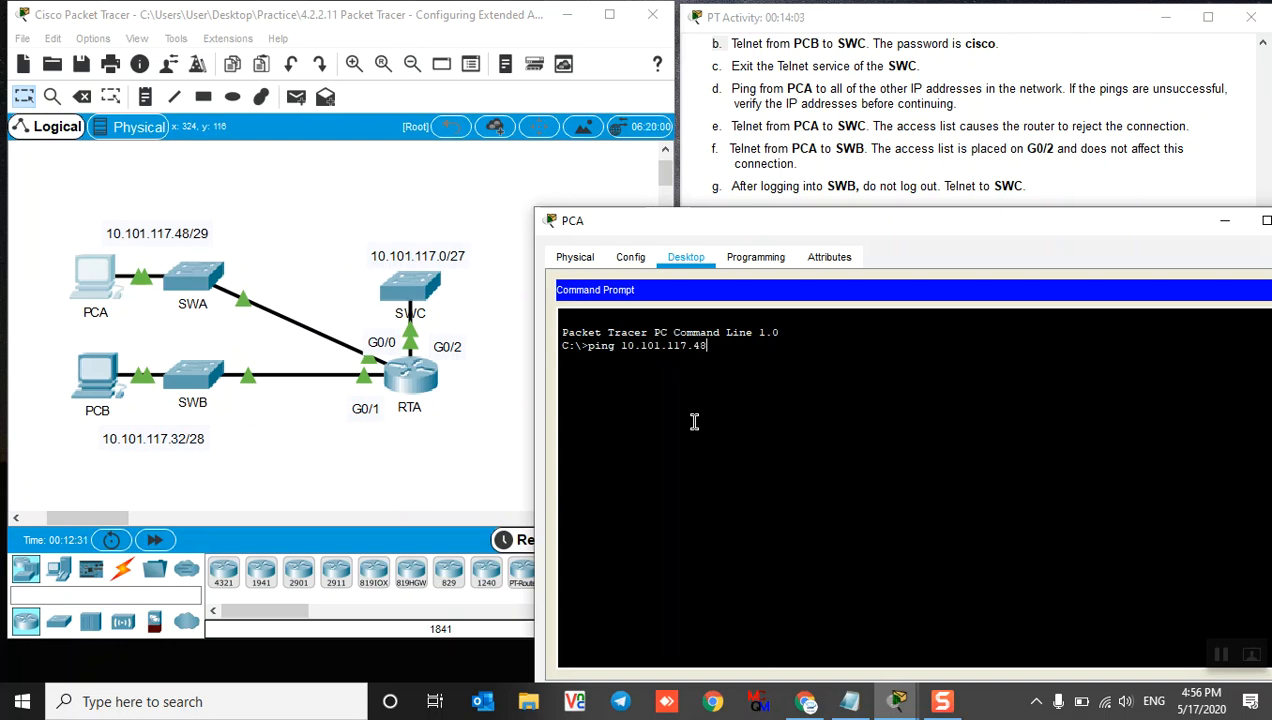
key("Return")
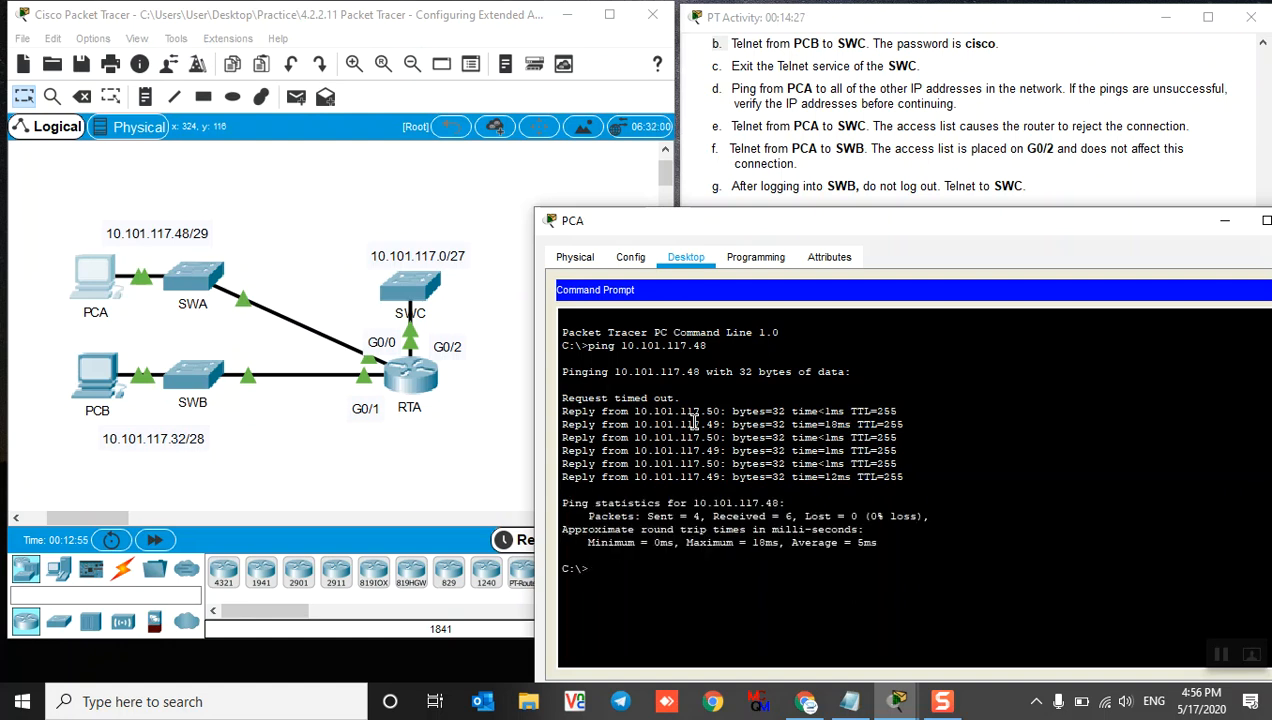
key("Up")
key("BackSpace")
type("0")
key("Return")
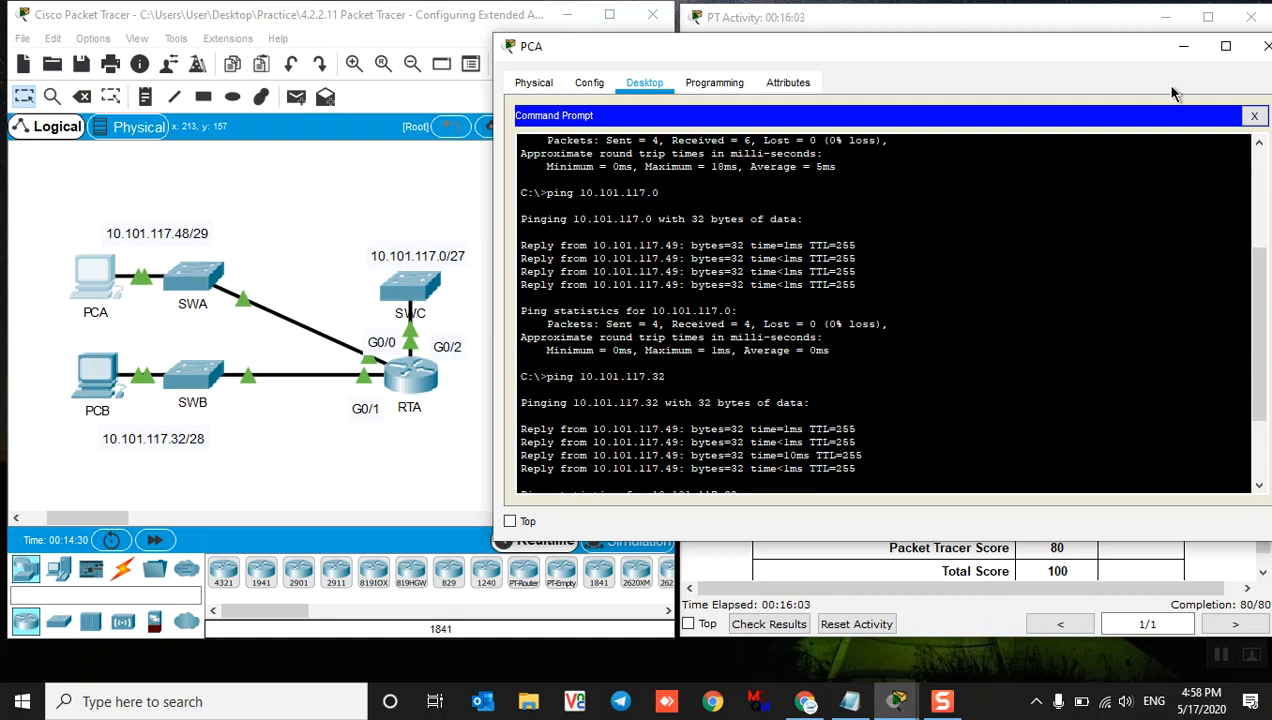
Switch to the web browser and look through the articles on the ccna-learner.com home page.
left_click(806, 702)
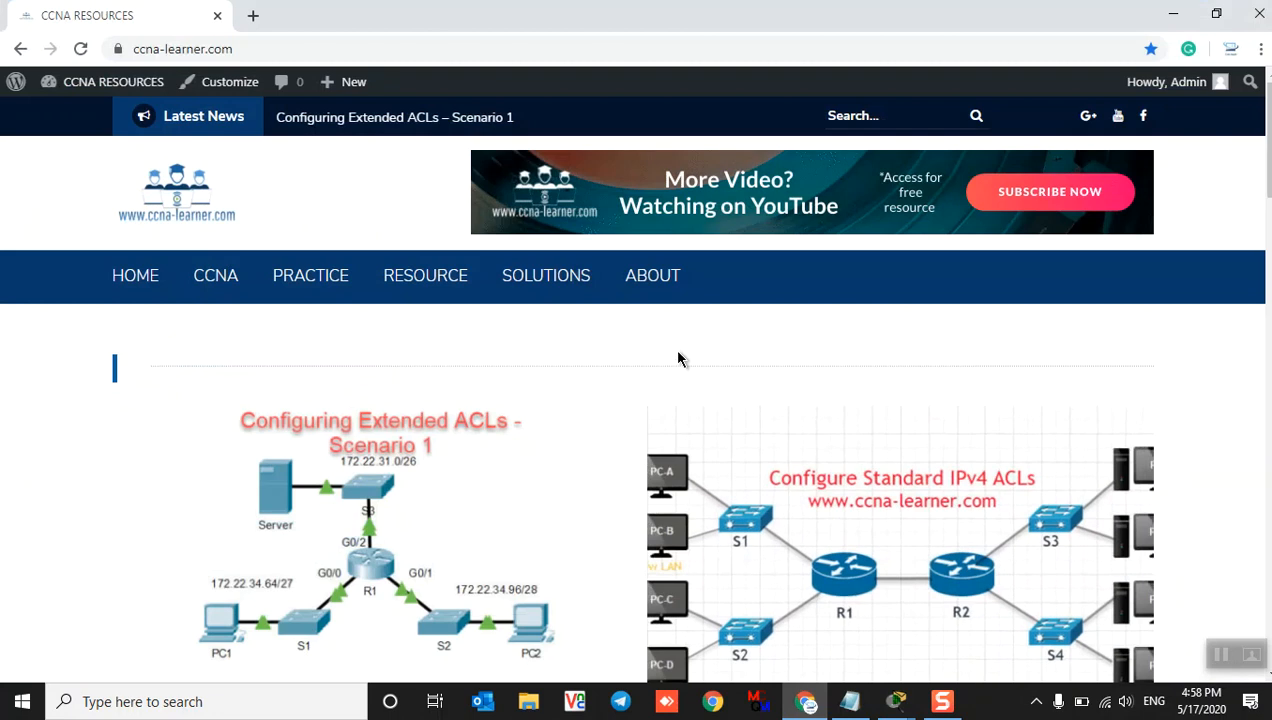
scroll(565, 441, "down", 3)
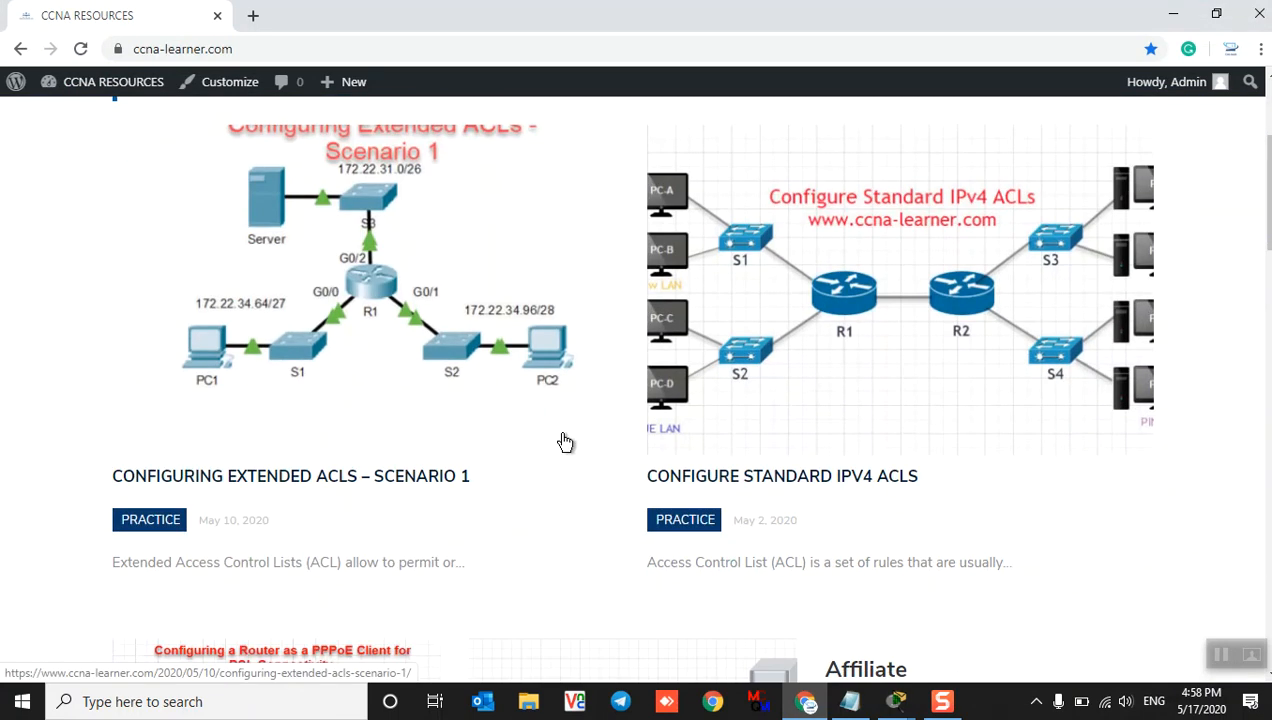
scroll(565, 441, "down", 4)
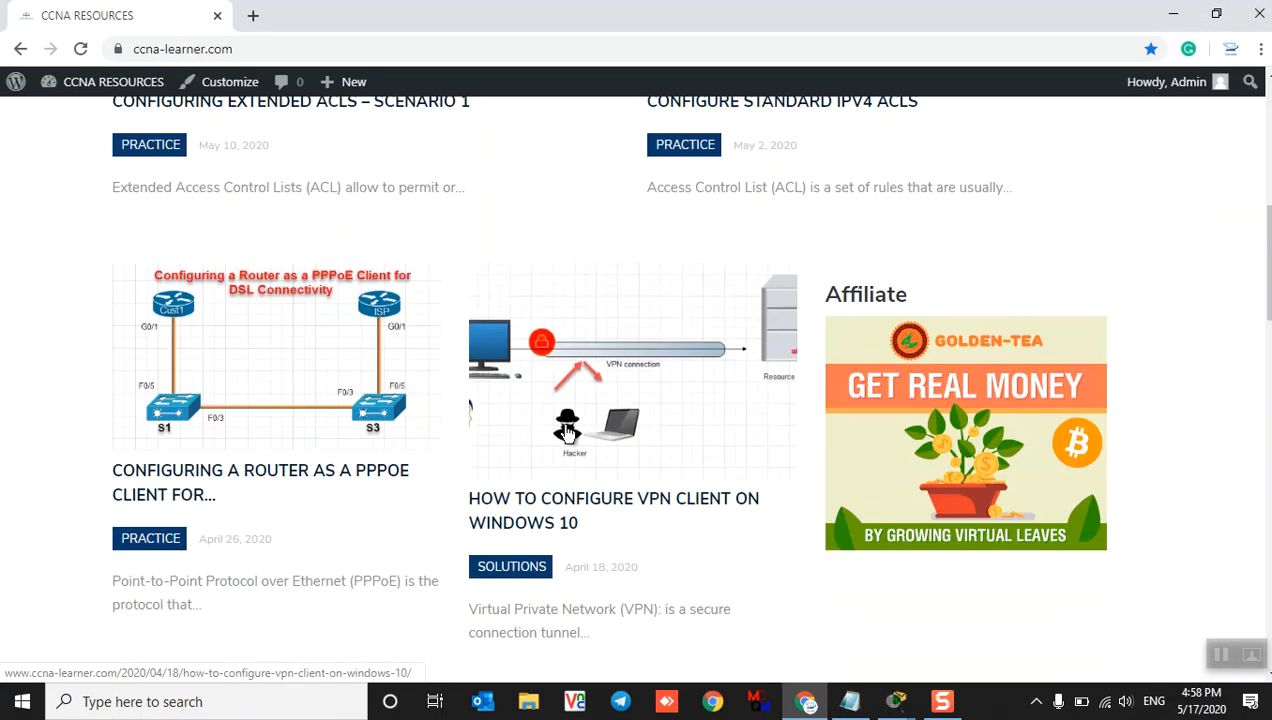
scroll(600, 450, "up", 5)
scroll(606, 452, "up", 2)
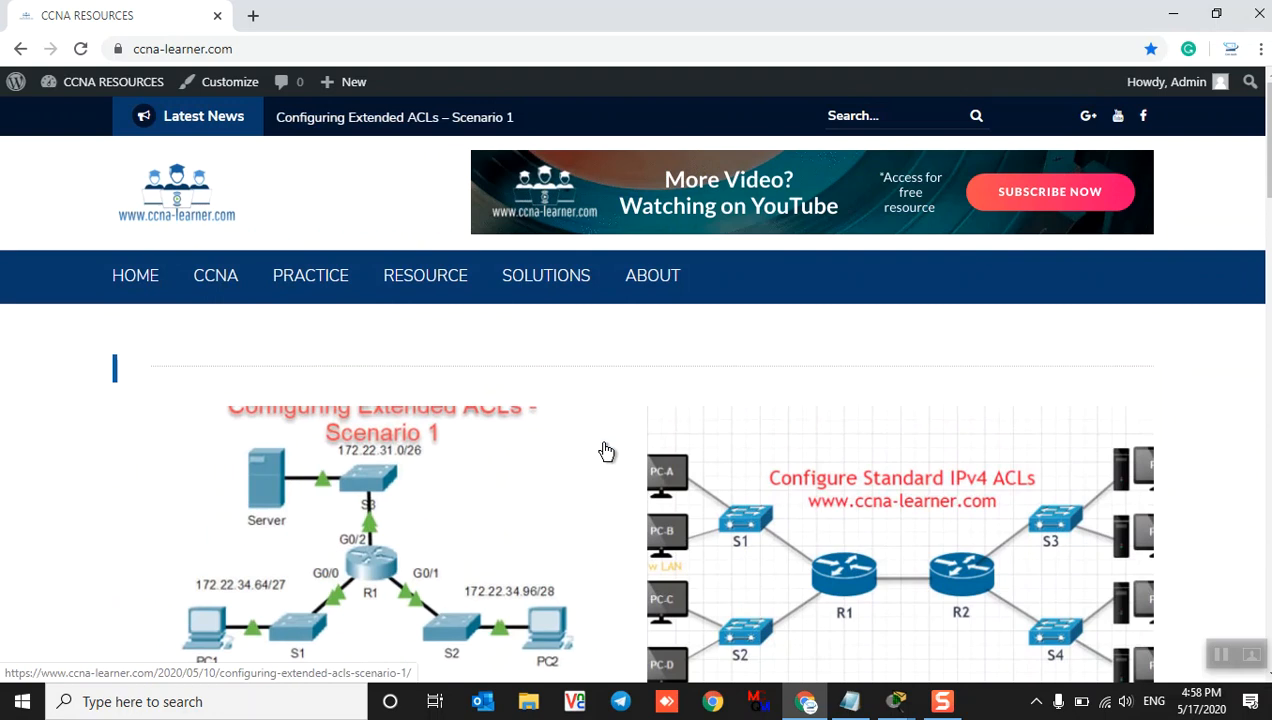